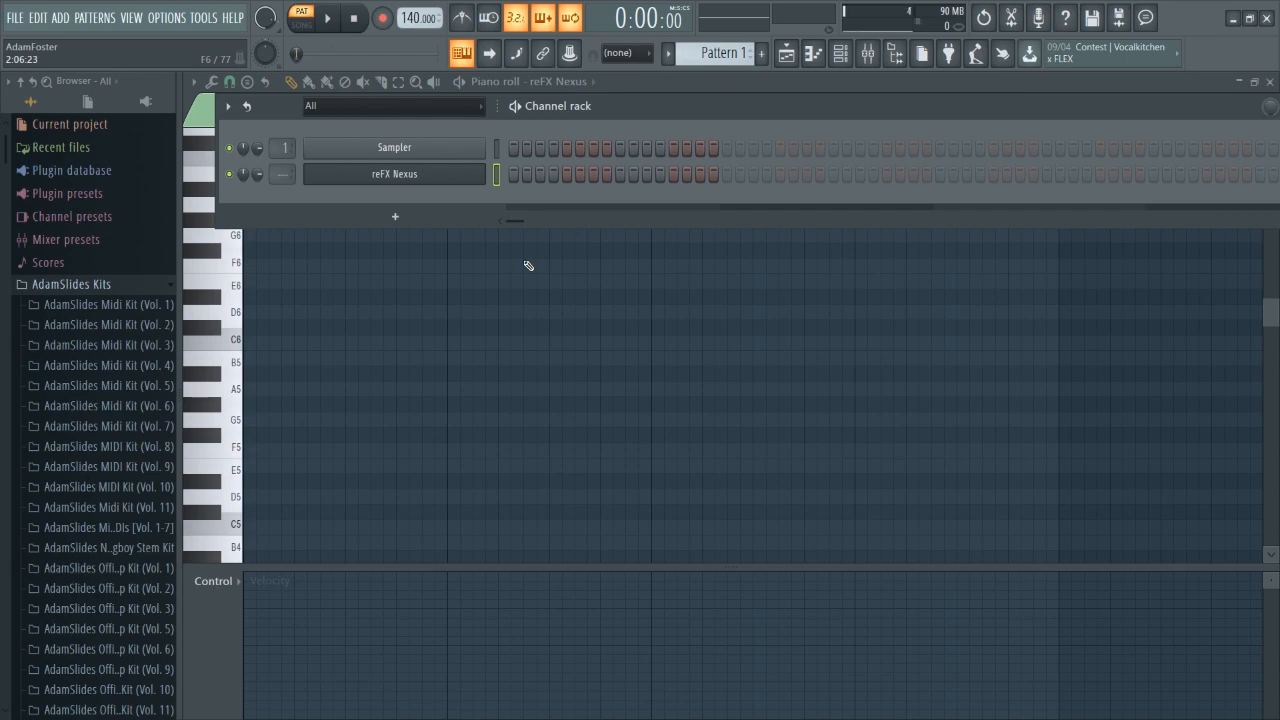
Audition notes and chords on the computer keyboard for the reFX Nexus channel.
key("z")
key("b")
key("d")
key("z")
key("d")
key("b")
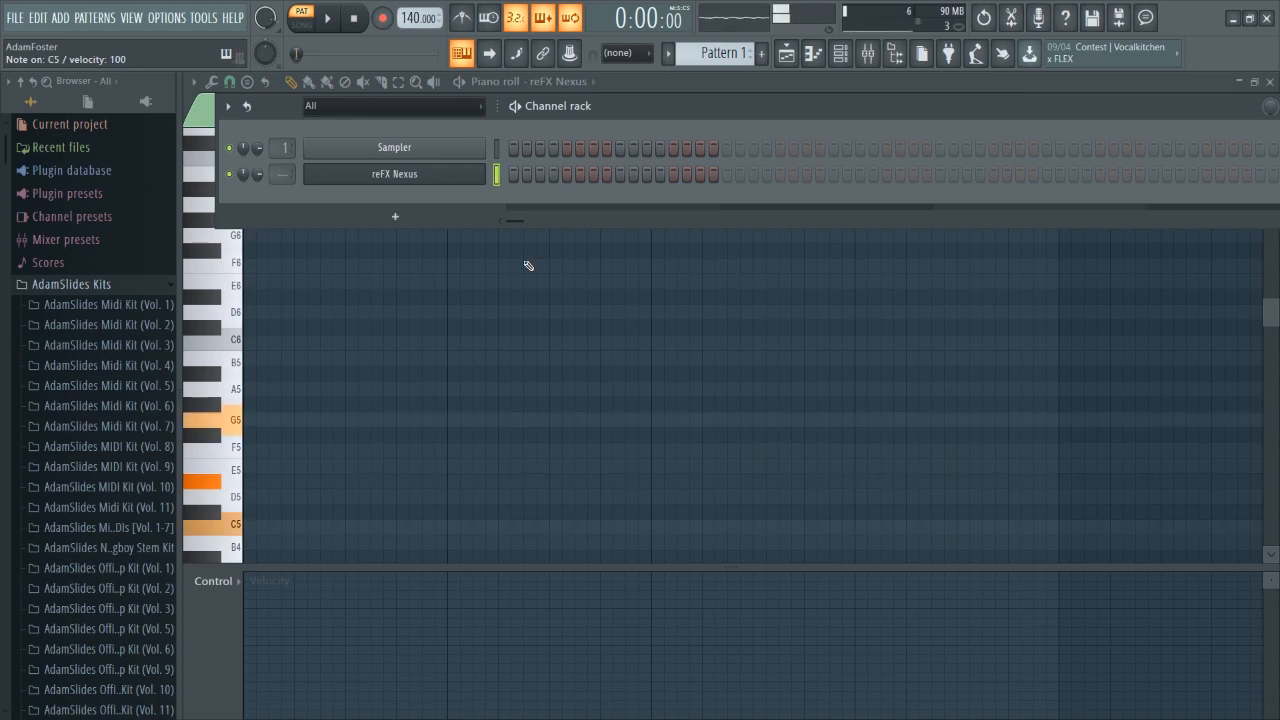
key("q")
key("w")
key("r")
key("t")
key("u")
key("i")
key("r")
key("3")
key("w")
key("q")
key("q")
key("3")
key("r")
key("t")
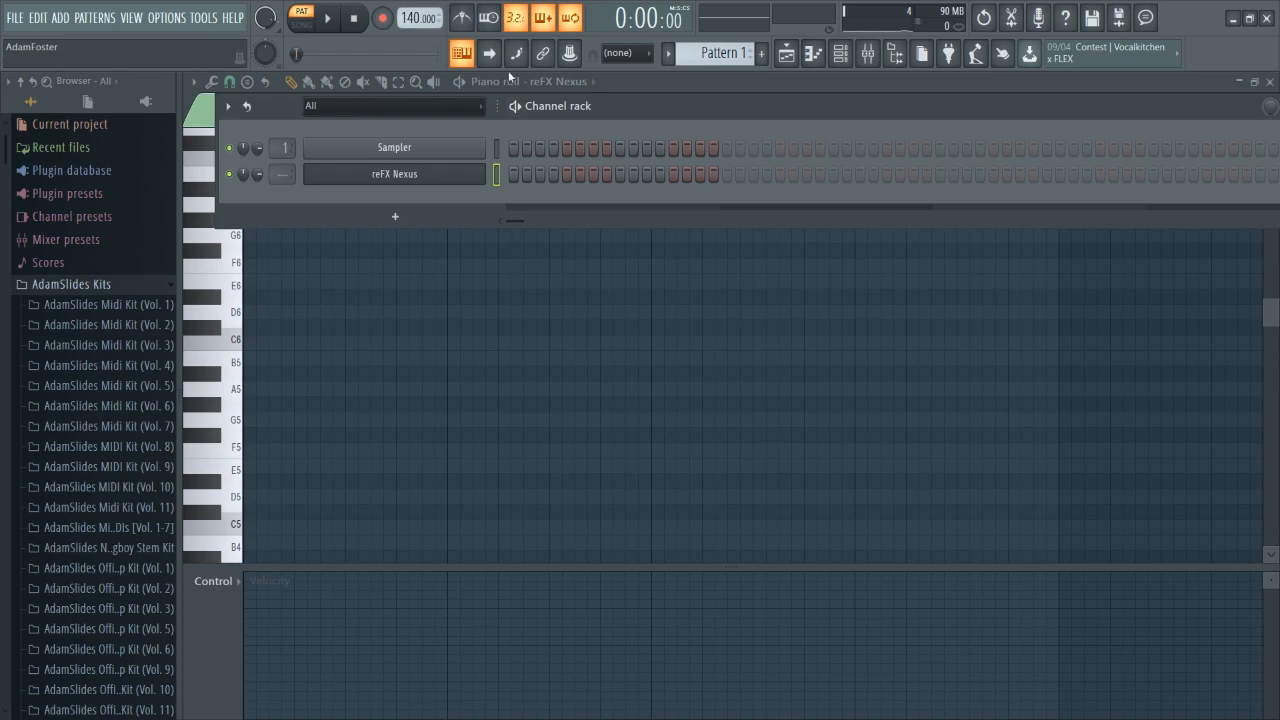
Switch on the metronome and record a take of a chord part into the piano roll.
left_click(462, 17)
key("space")
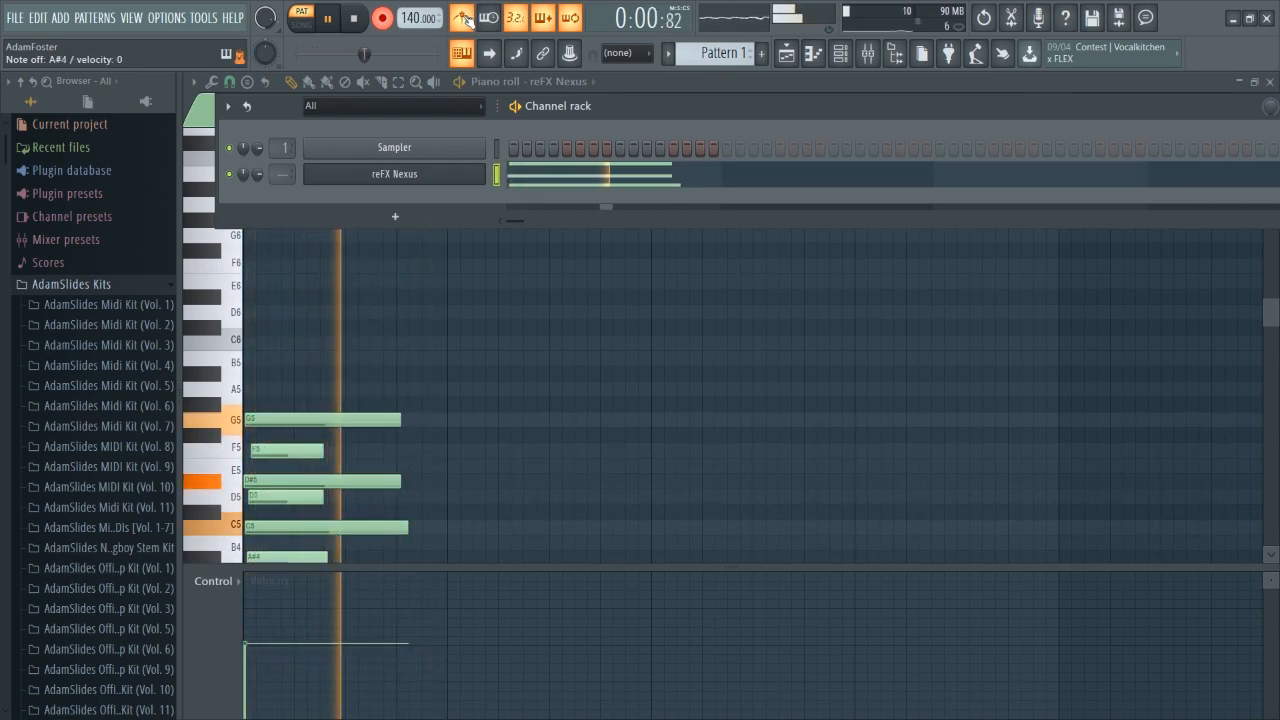
key("space")
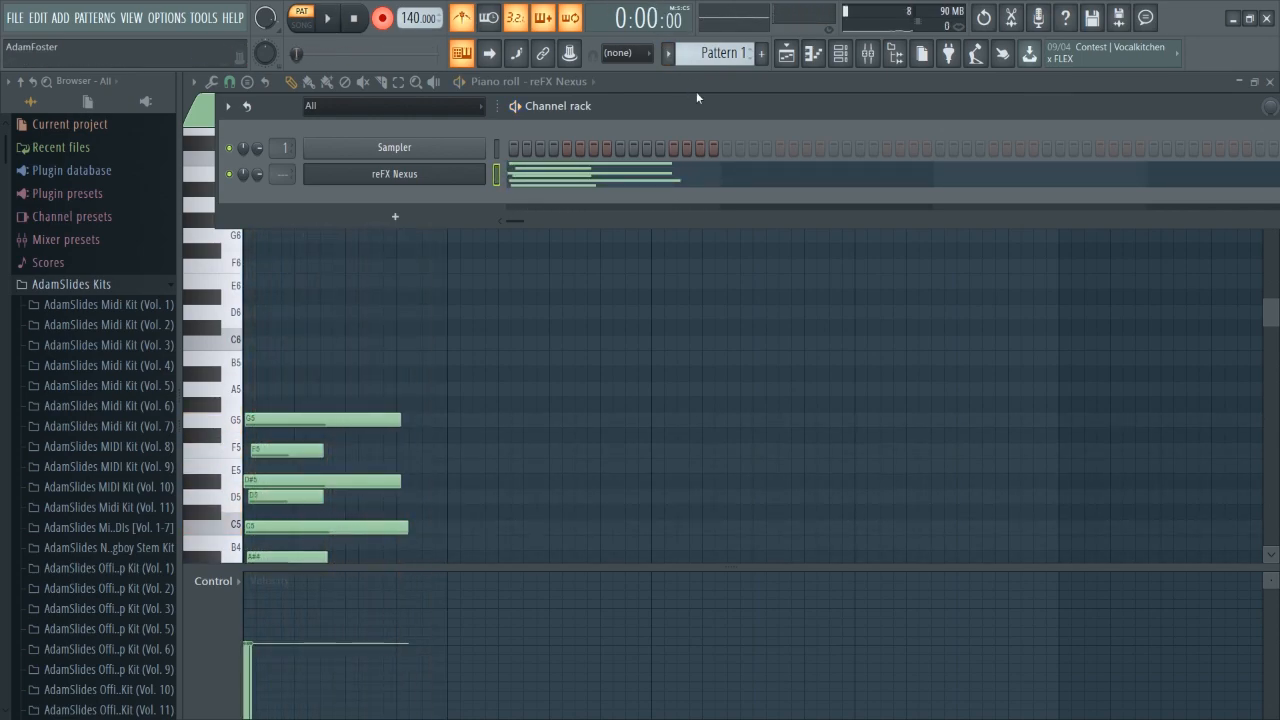
Undo the take and record a new four-bar chord progression take.
key("ctrl+z")
key("space")
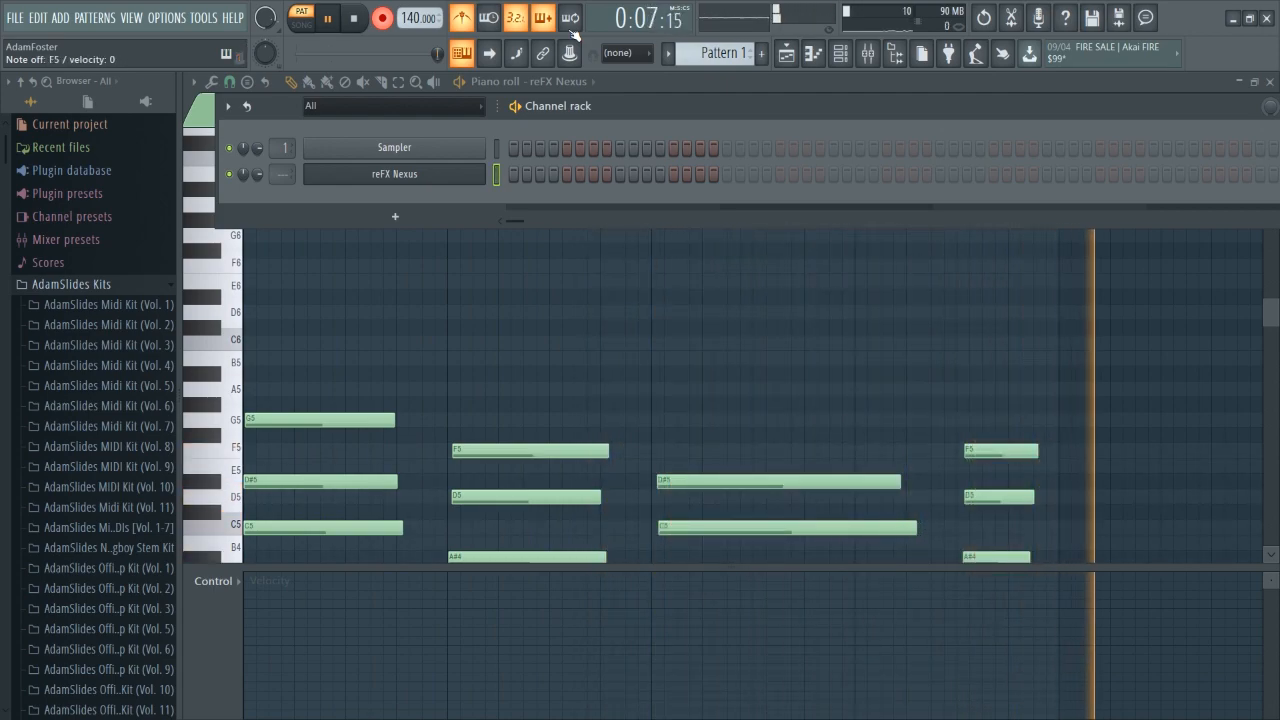
key("space")
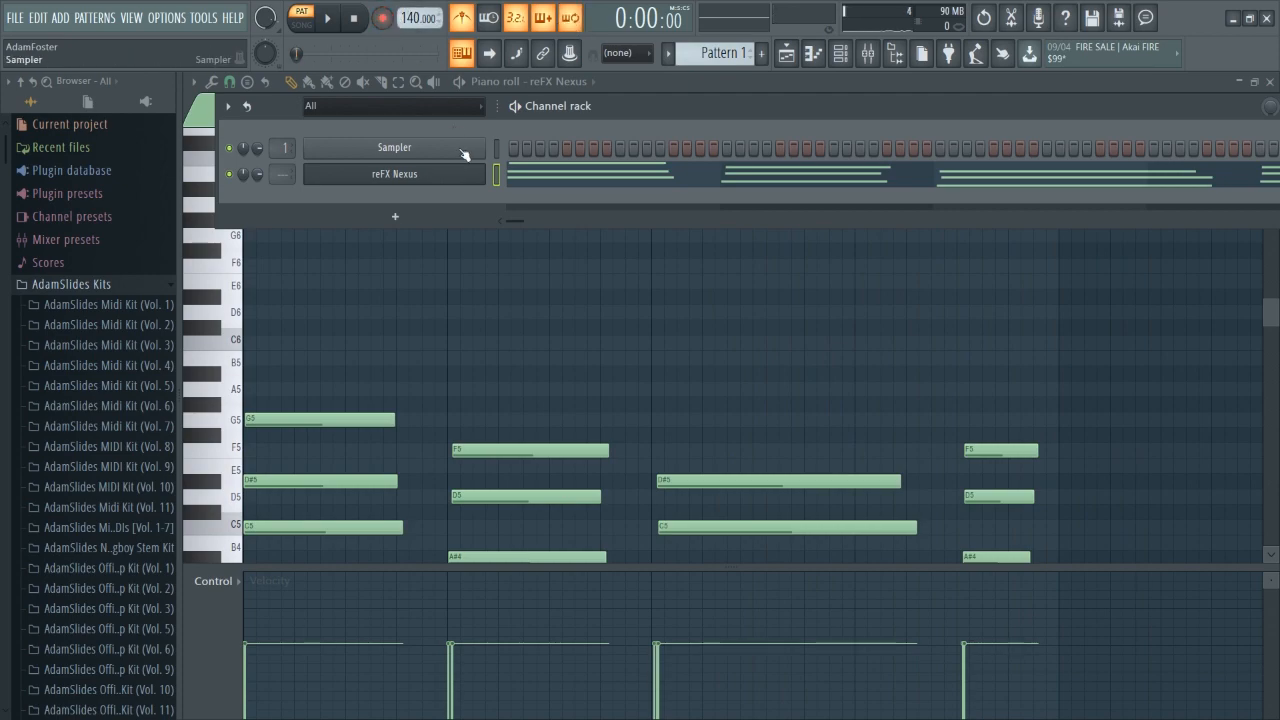
right_click(434, 350)
scroll(368, 374, "up", 2)
scroll(361, 377, "down", 2)
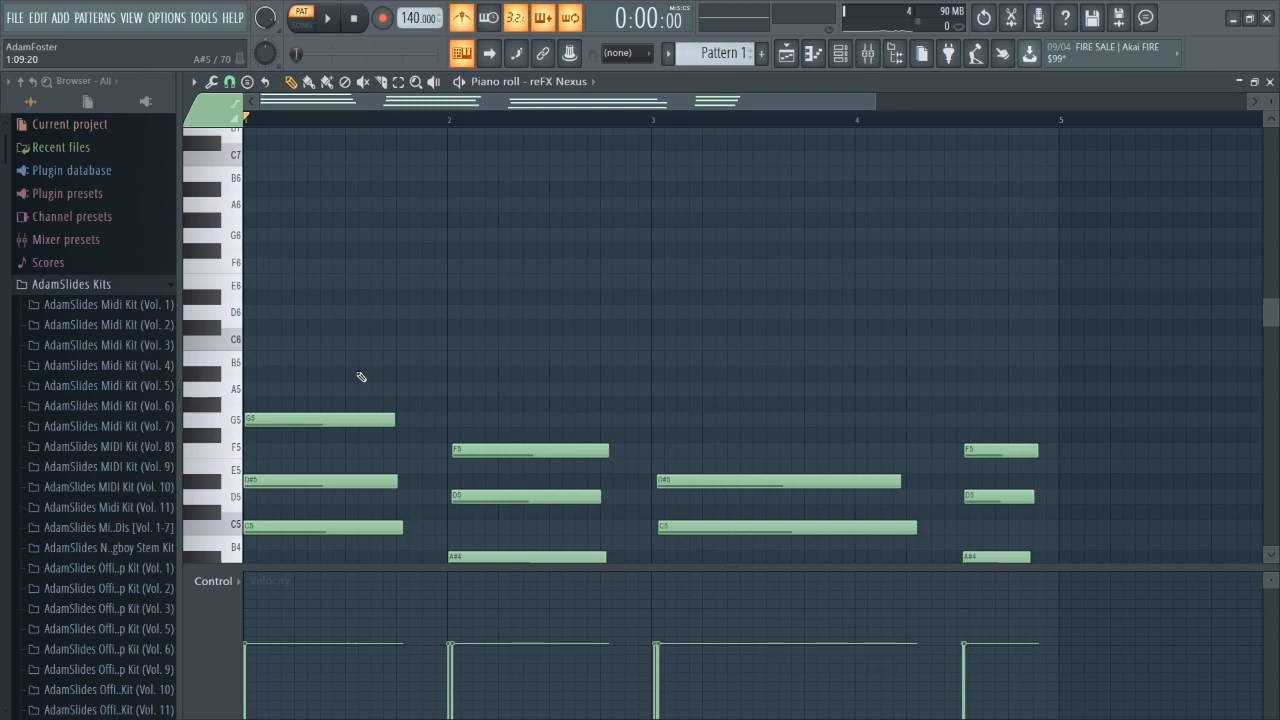
Record a melody take over the recorded chords.
left_click(382, 18)
key("space")
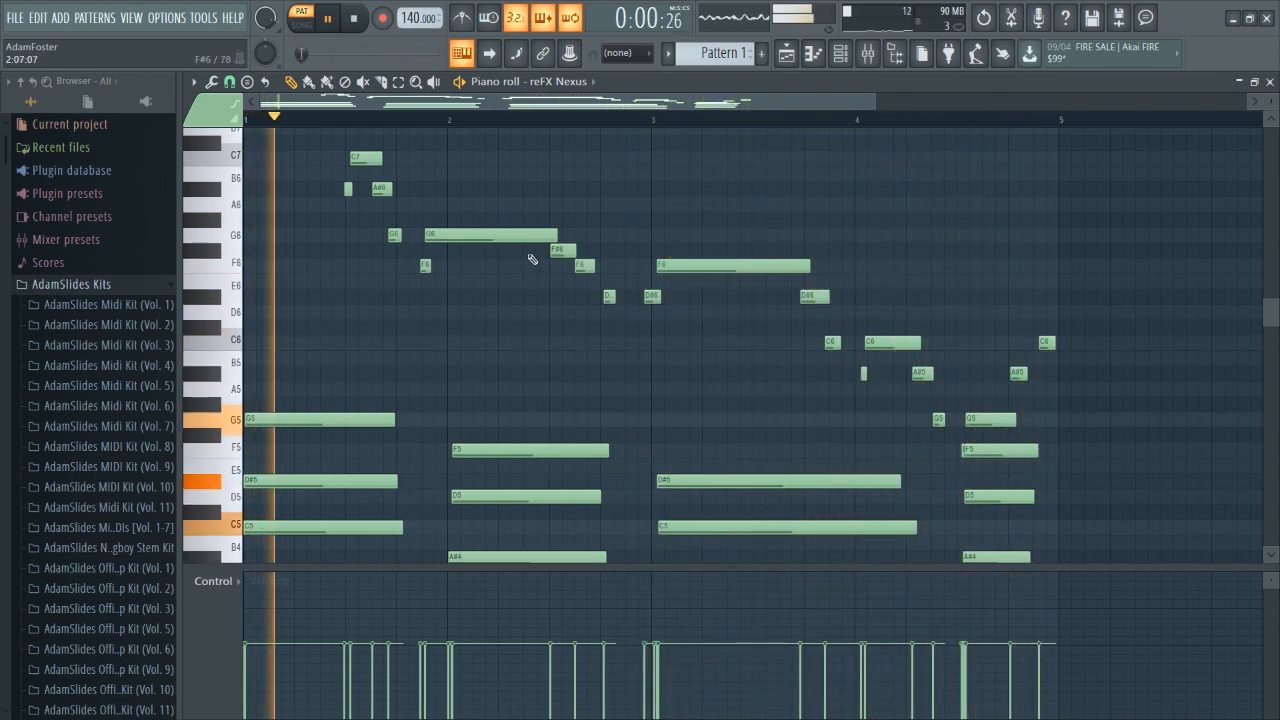
key("space")
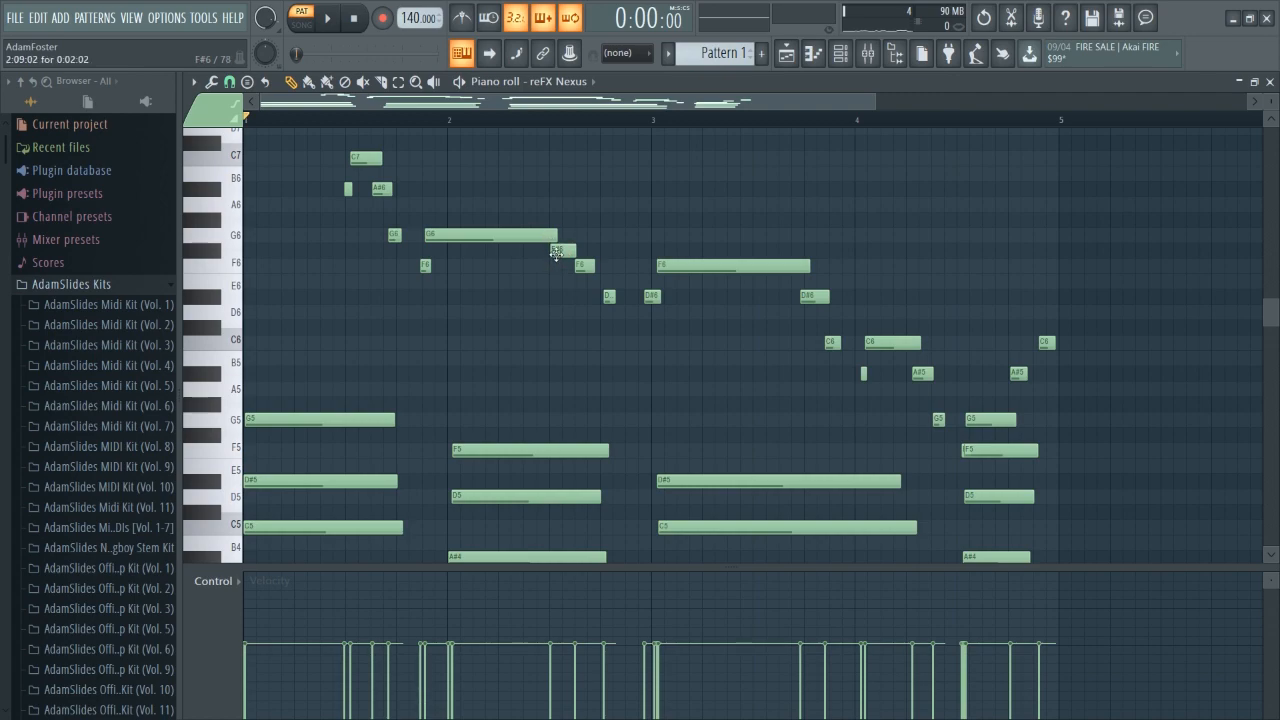
Select all notes in the piano roll and delete them.
left_click(557, 251)
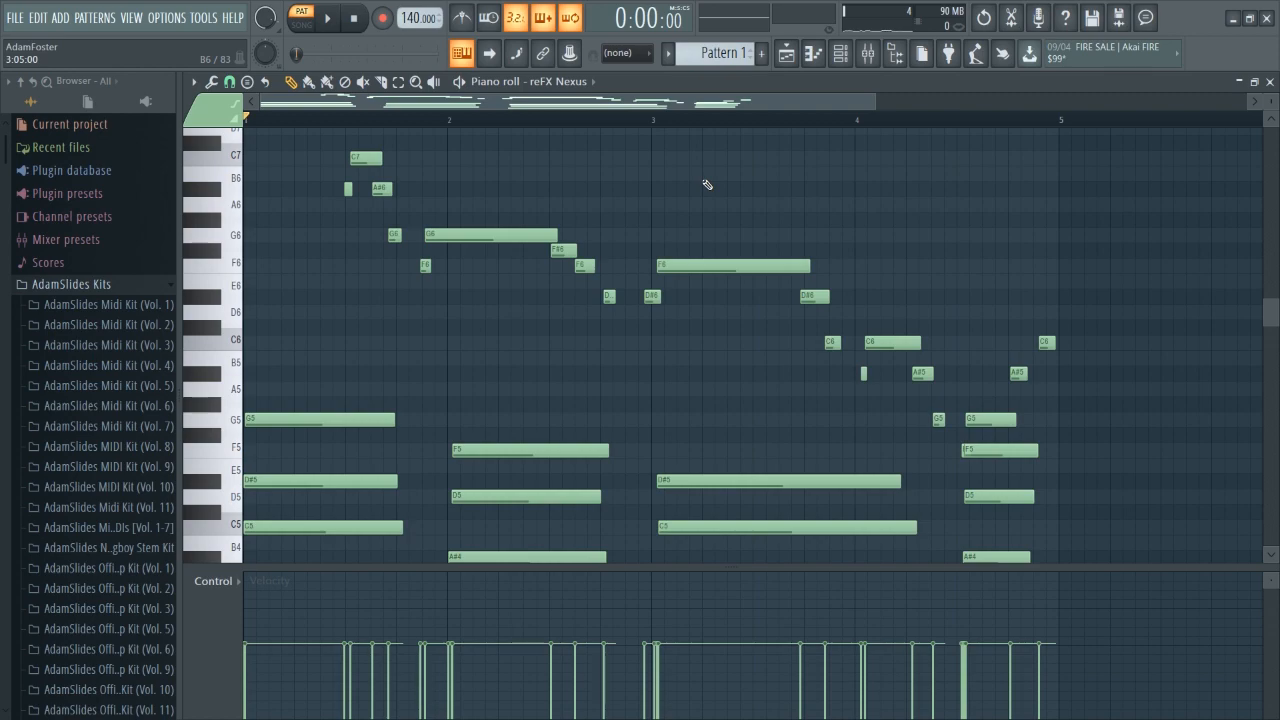
key("ctrl+a")
key("Delete")
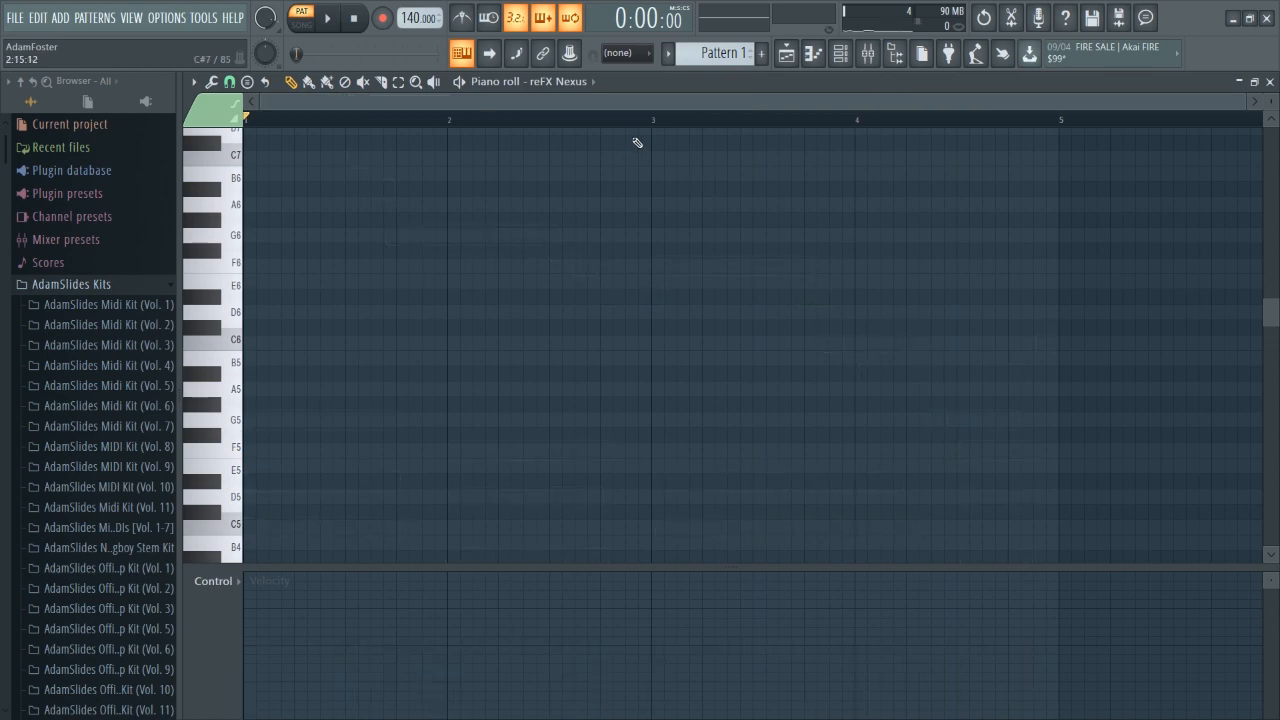
Draw a G3 note at the start of bar 1 and stretch it to about five beats long.
scroll(634, 143, "down", 6)
scroll(304, 457, "down", 2)
left_click(254, 468)
right_click(257, 464)
left_click(248, 420)
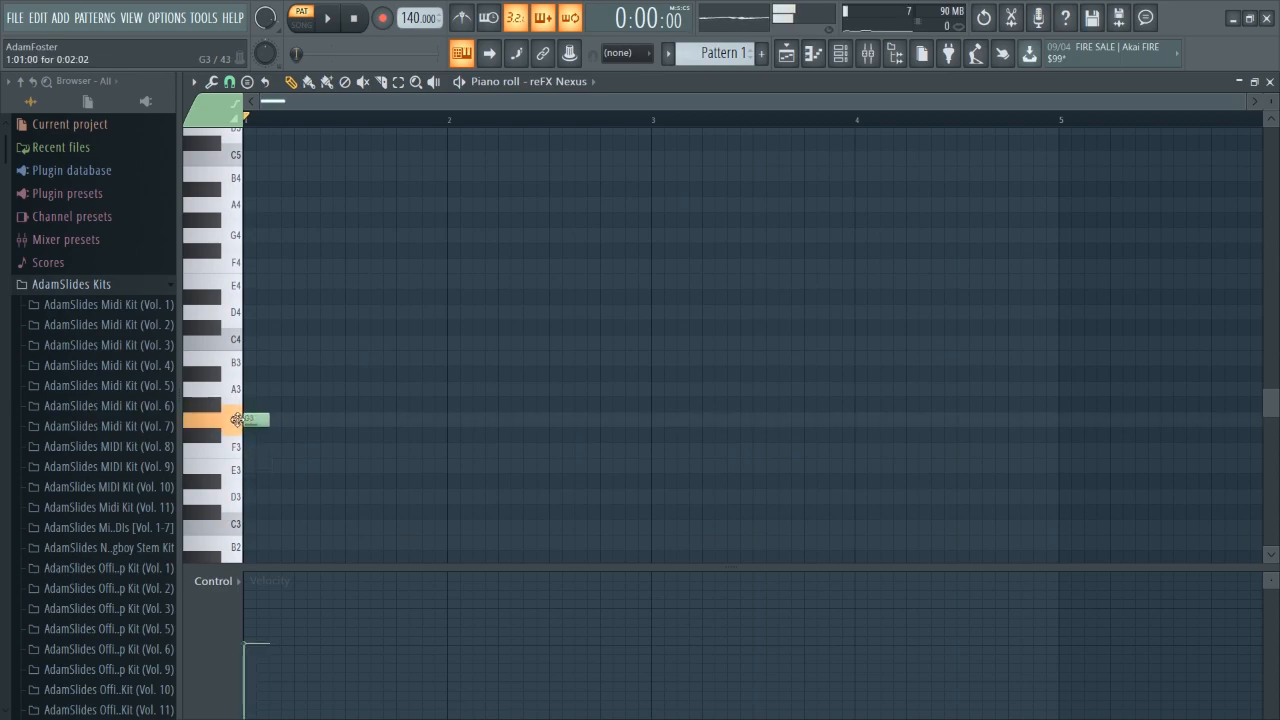
left_click_drag(268, 420, 497, 431)
key("space")
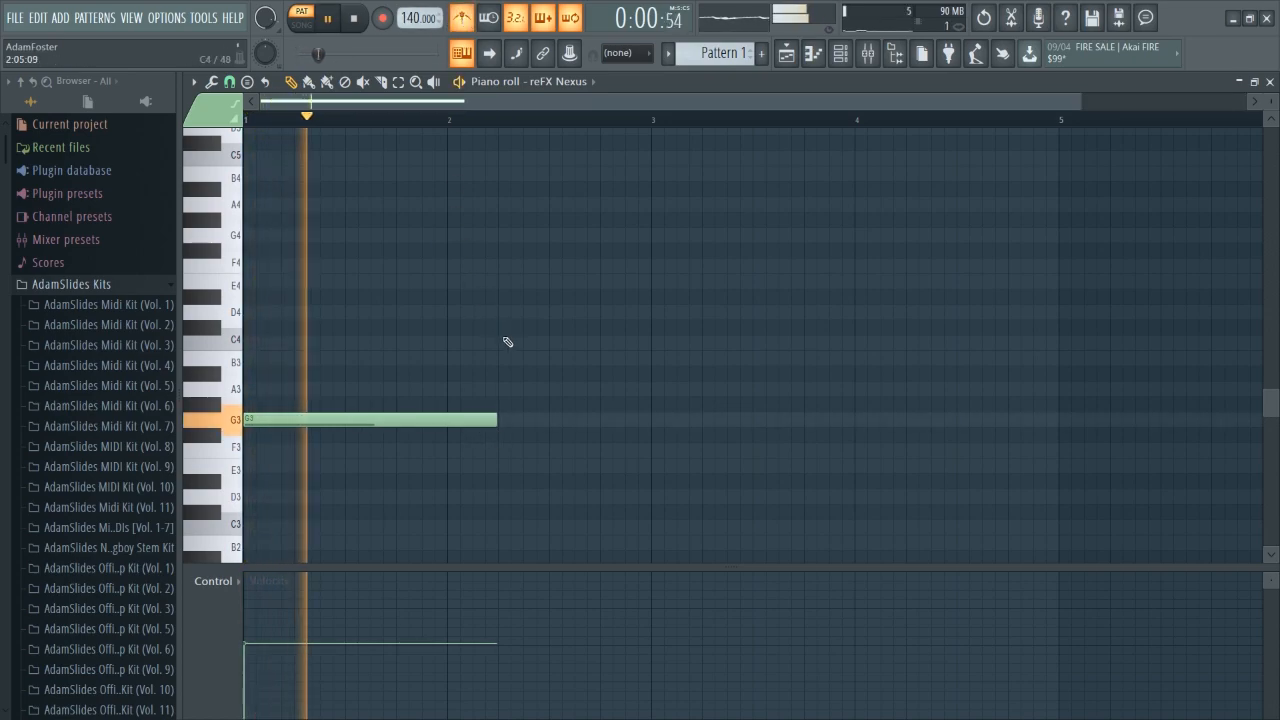
Add an A#3 note at bar 2 beat 2 and an F3 note at the start of bar 3.
left_click(510, 375)
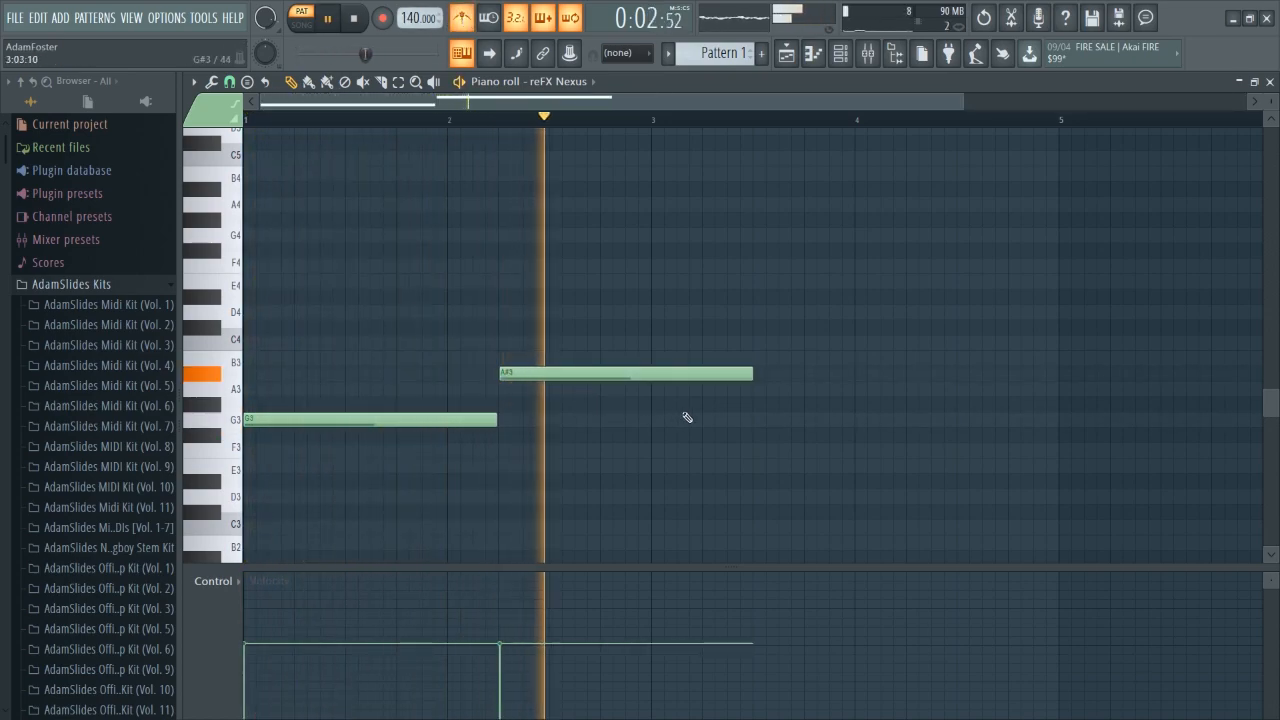
left_click(668, 452)
key("space")
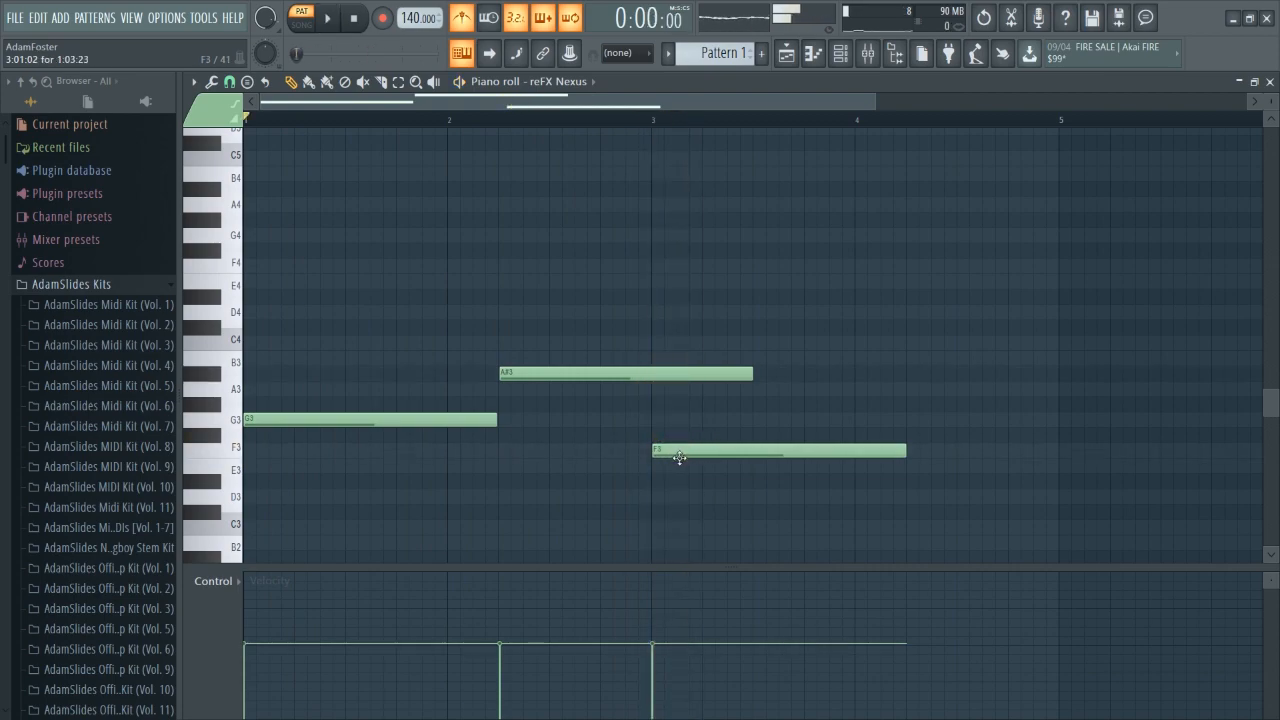
Replace the F3 note at bar 3 with a D#3 note of the same length.
left_click(649, 480)
key("space")
right_click(666, 457)
Shorten the A#3 note to end at bar 3 and add an F3 note at bar 4 beat 2.
left_click_drag(752, 375, 651, 380)
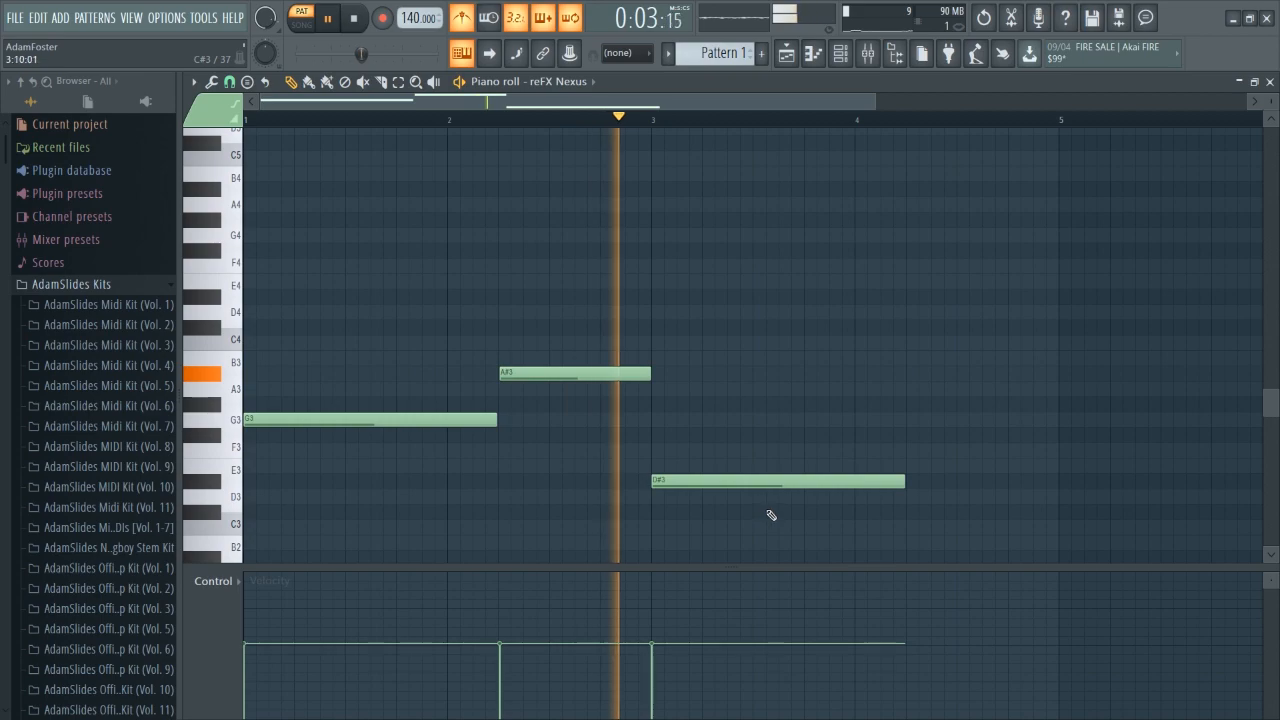
left_click(909, 451)
right_click(915, 451)
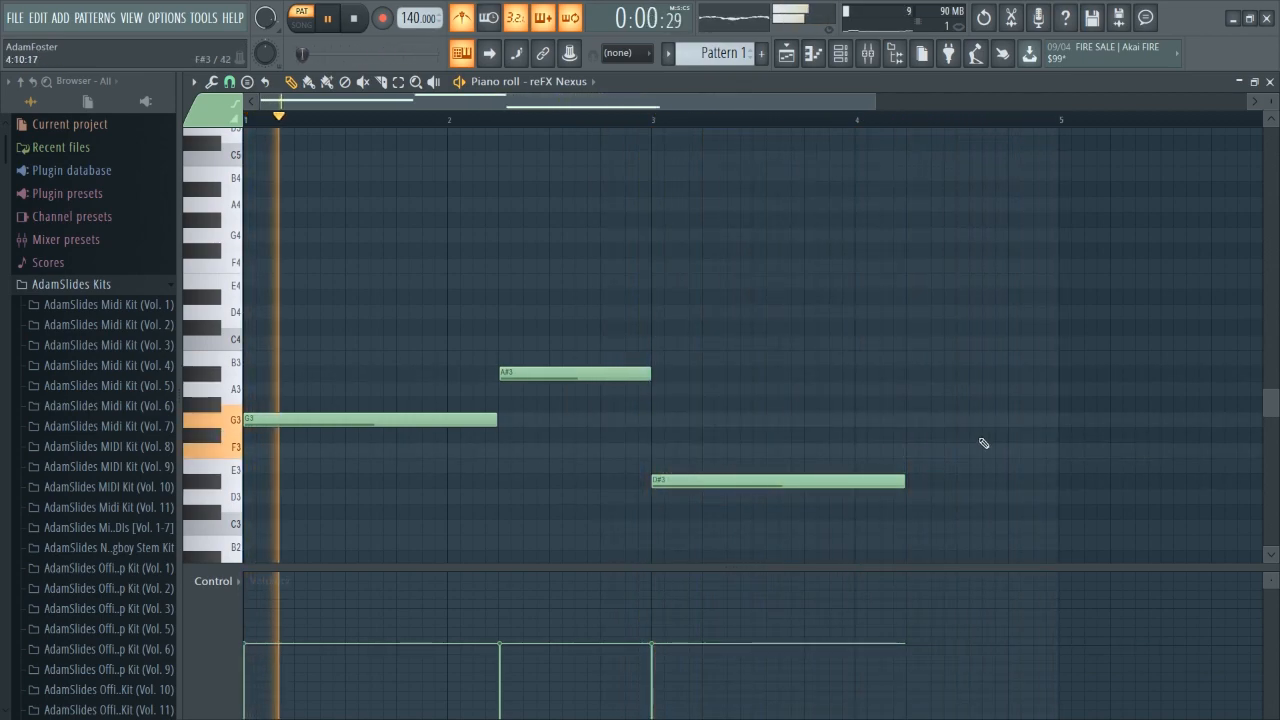
left_click(910, 450)
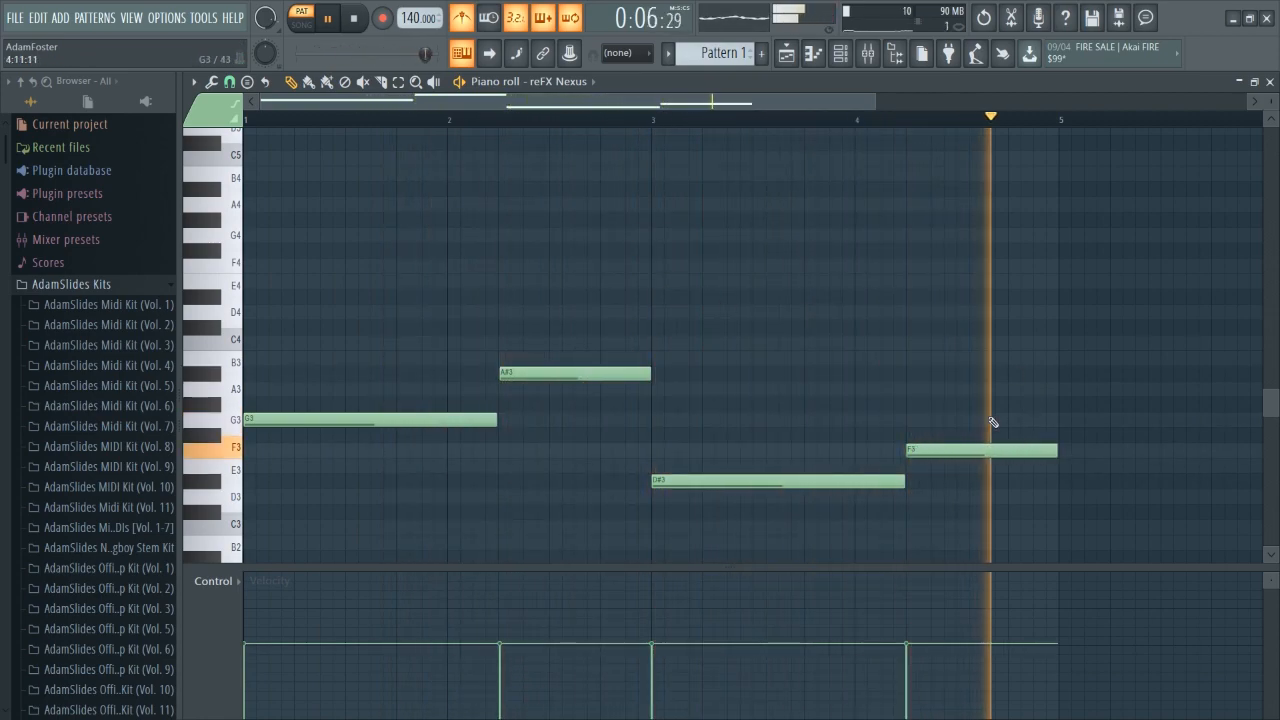
key("space")
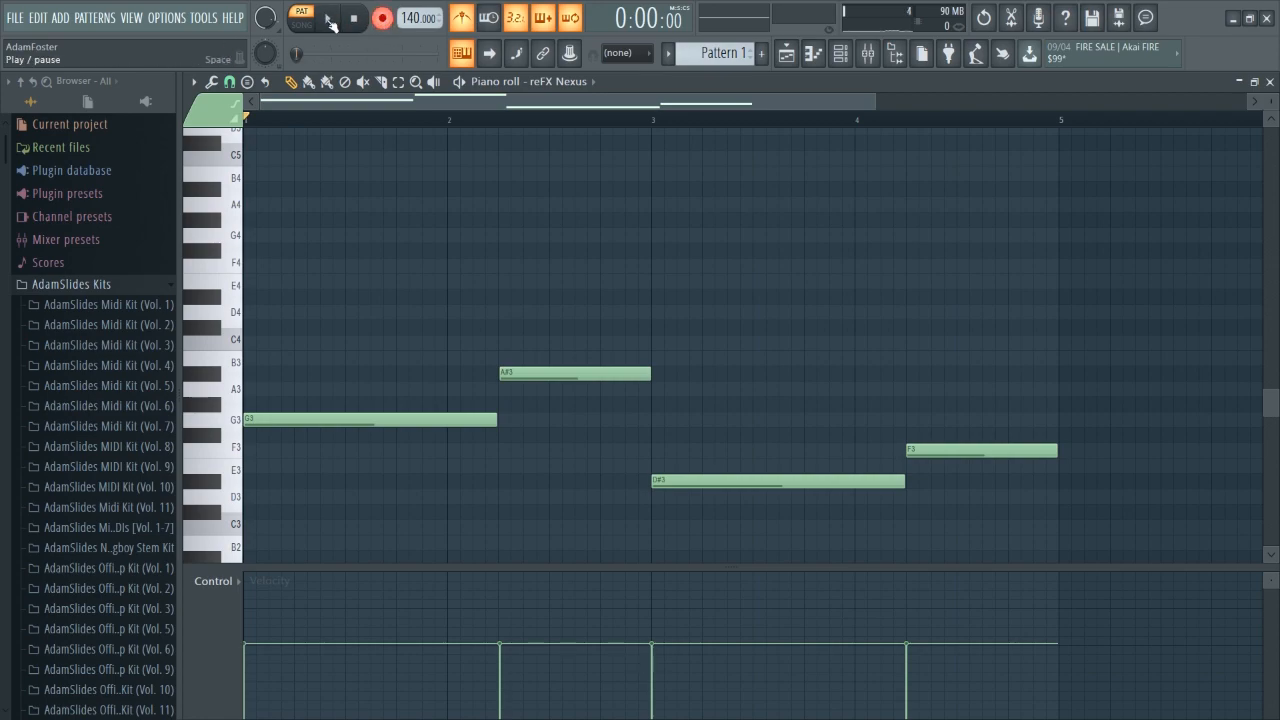
Audition chord voicings on the computer keyboard.
key("b")
key("m")
key("w")
key("b")
key("j")
key("w")
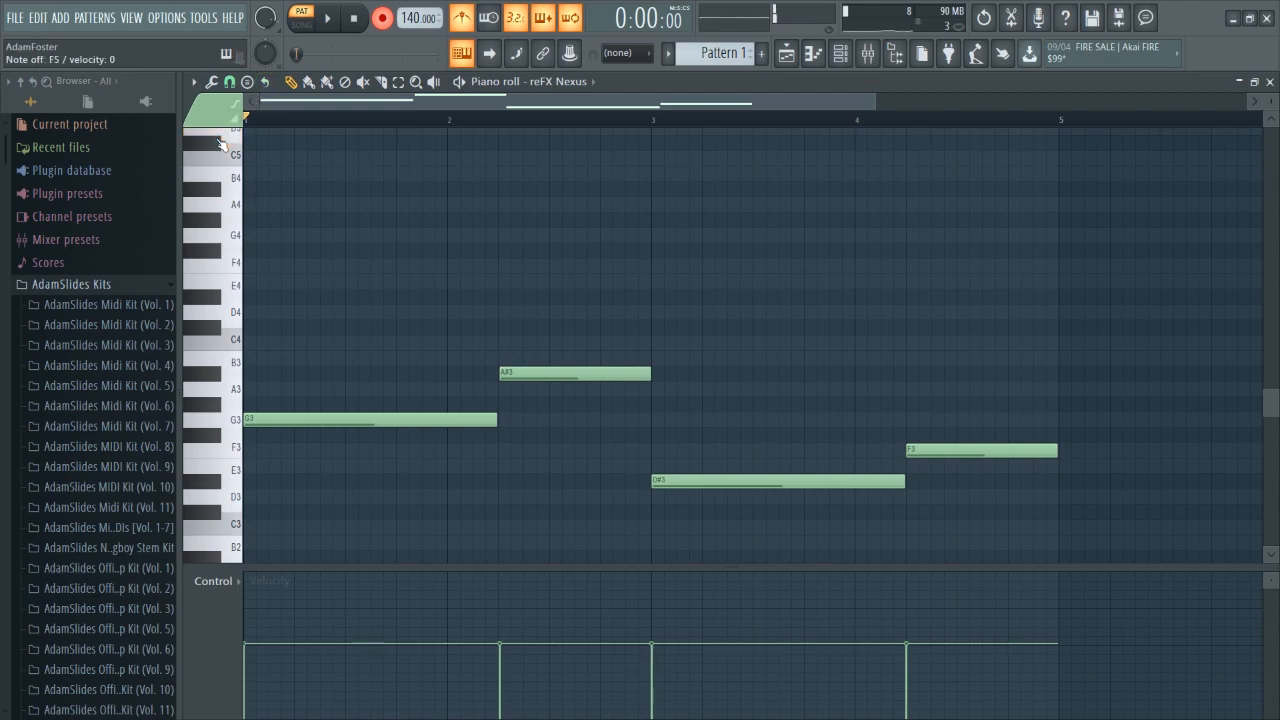
key("b")
key("j")
key("d")
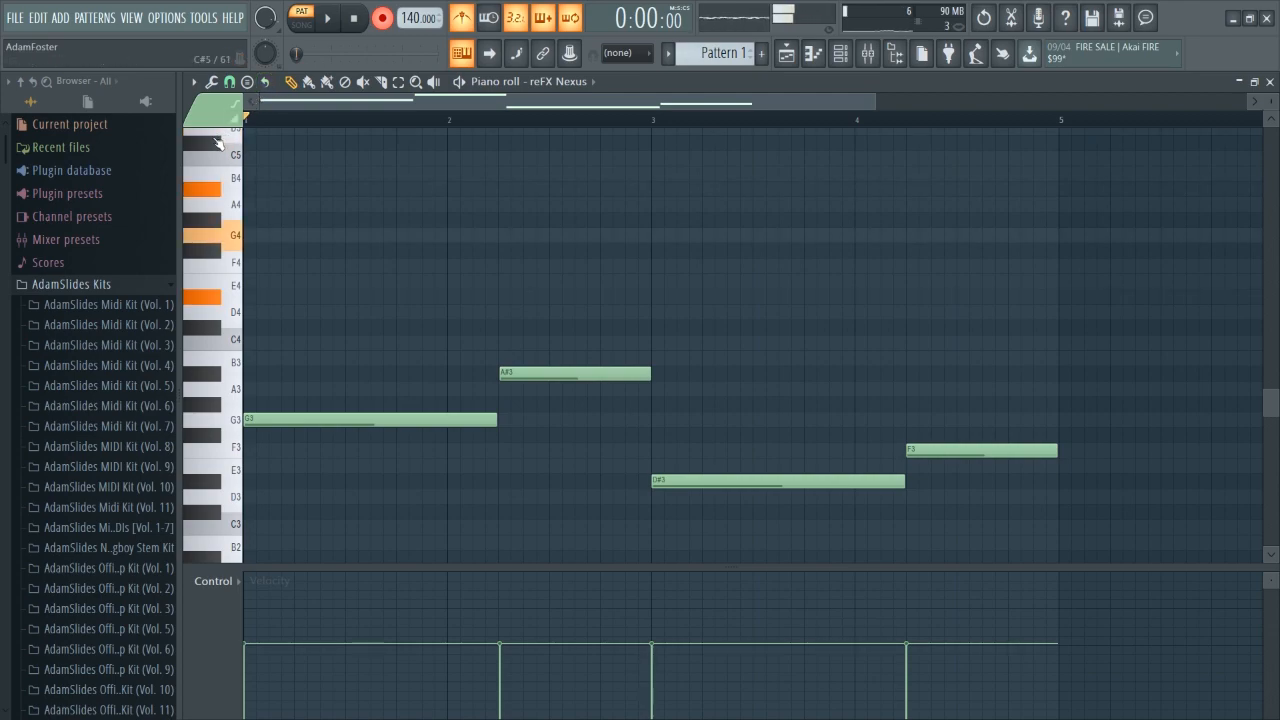
key("v")
key("h")
key("q")
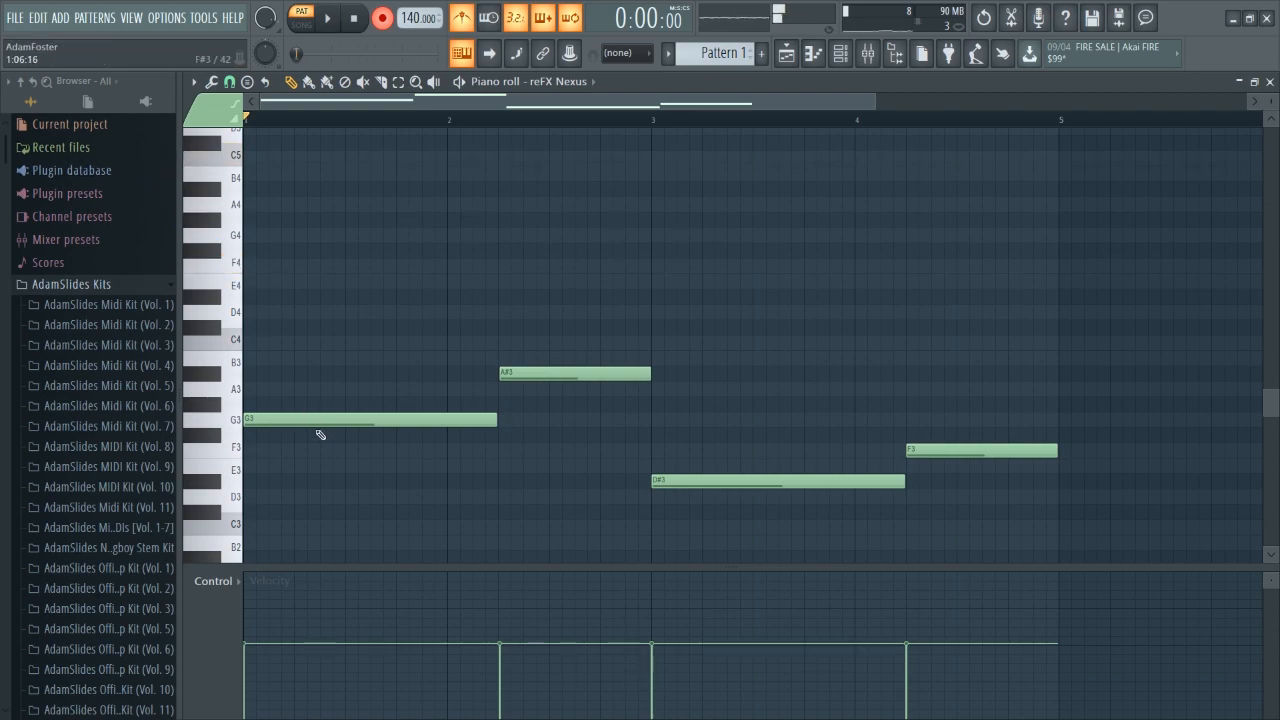
Build a G4–A#4–D5 chord at the start of bar 1 above the bass.
scroll(323, 294, "up", 3)
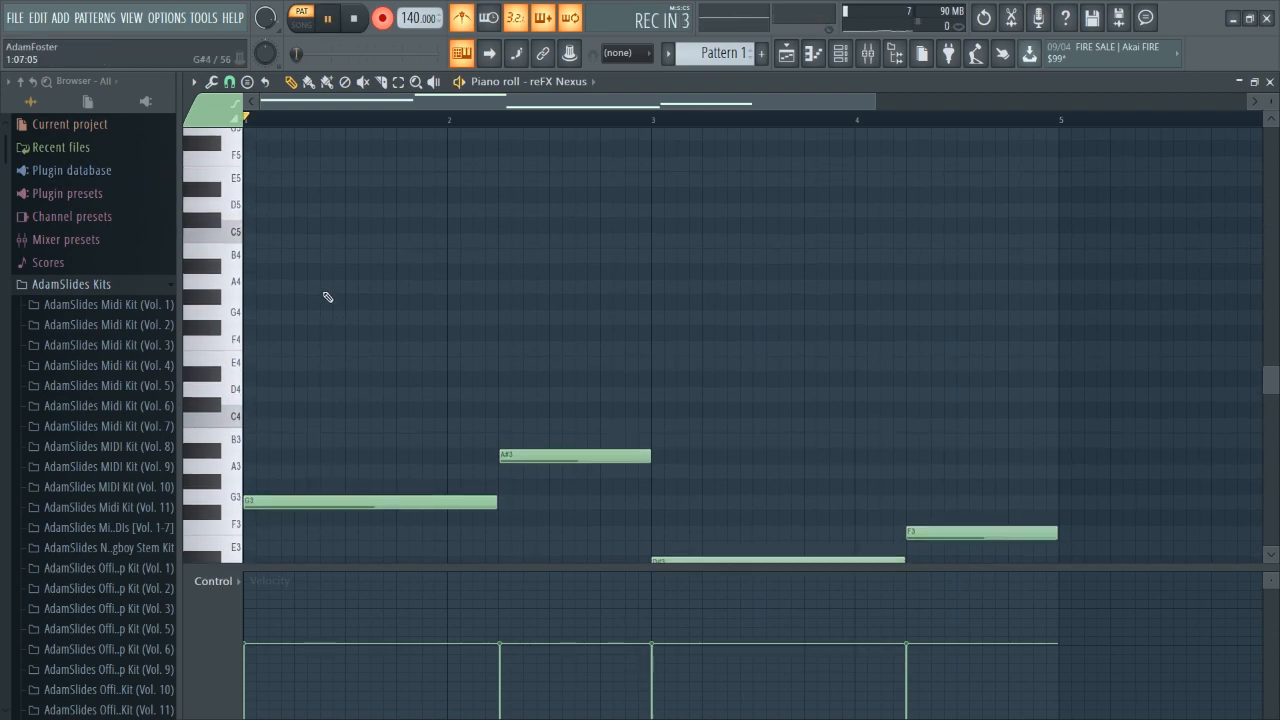
left_click(258, 327)
key("space")
key("space")
left_click(258, 281)
left_click(249, 222)
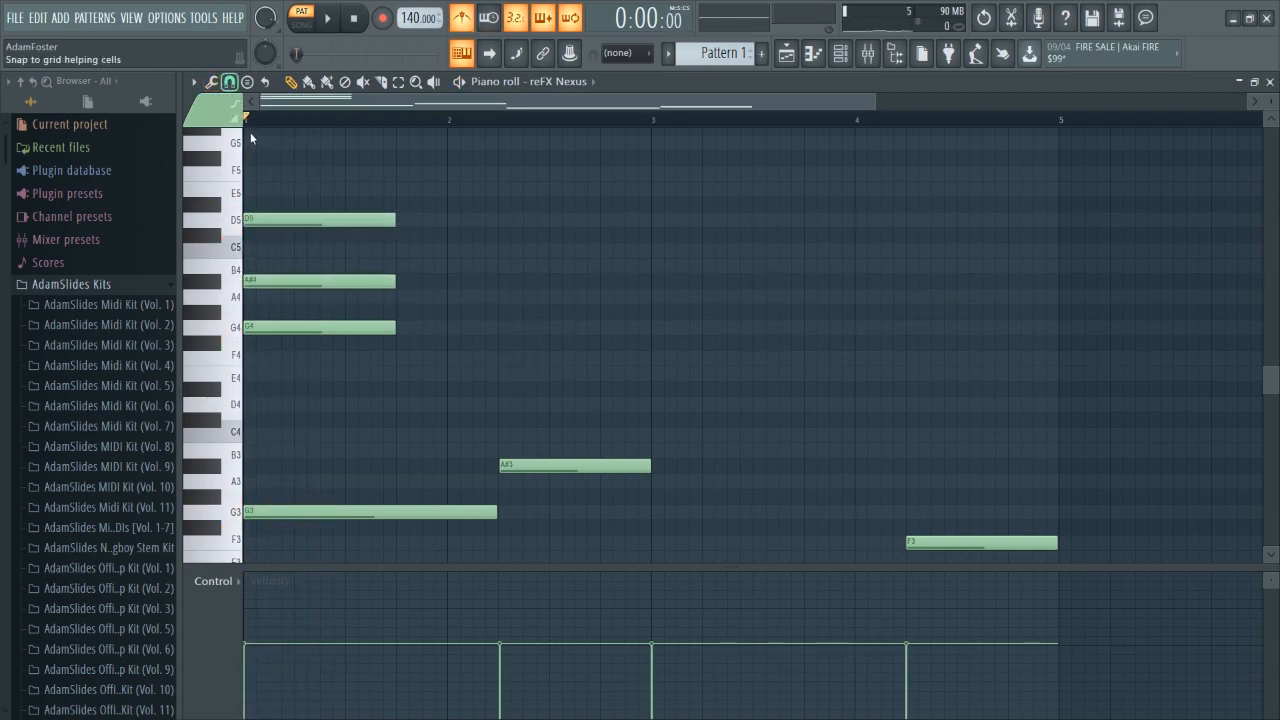
Add an A#4–D5–F5 chord at bar 2 beat 2.
left_click(499, 281)
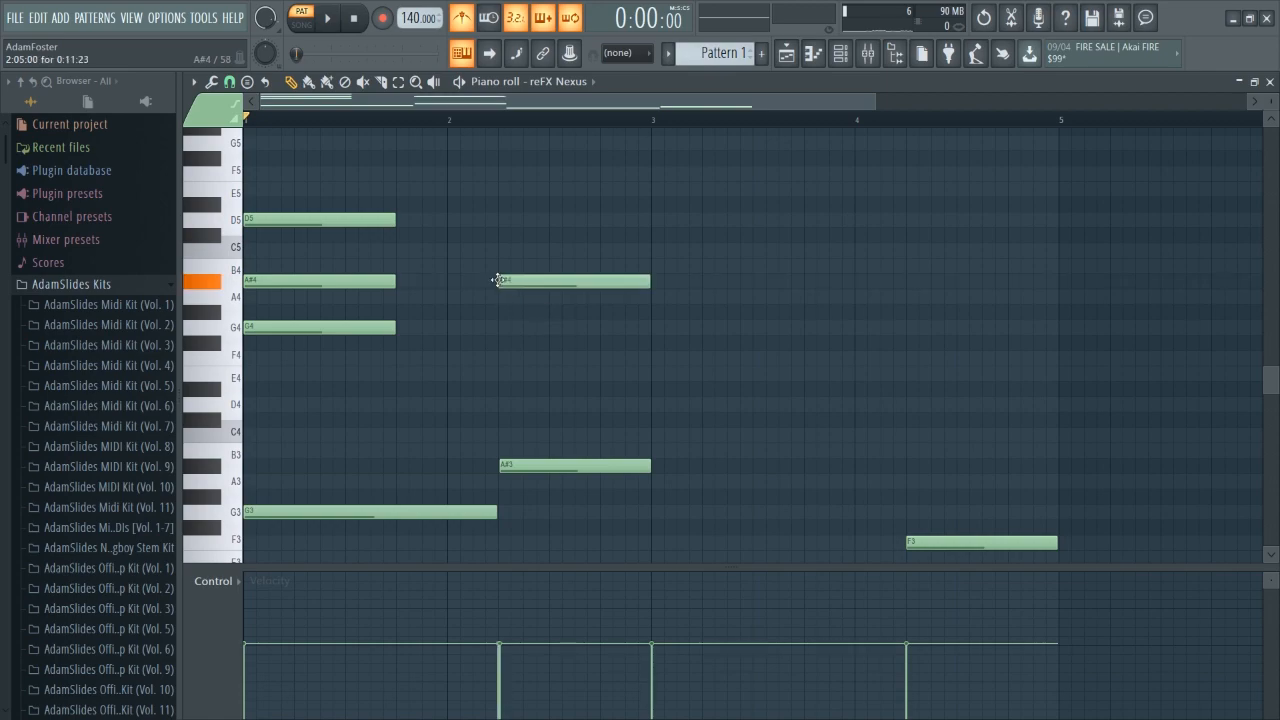
left_click(503, 220)
left_click(502, 172)
key("space")
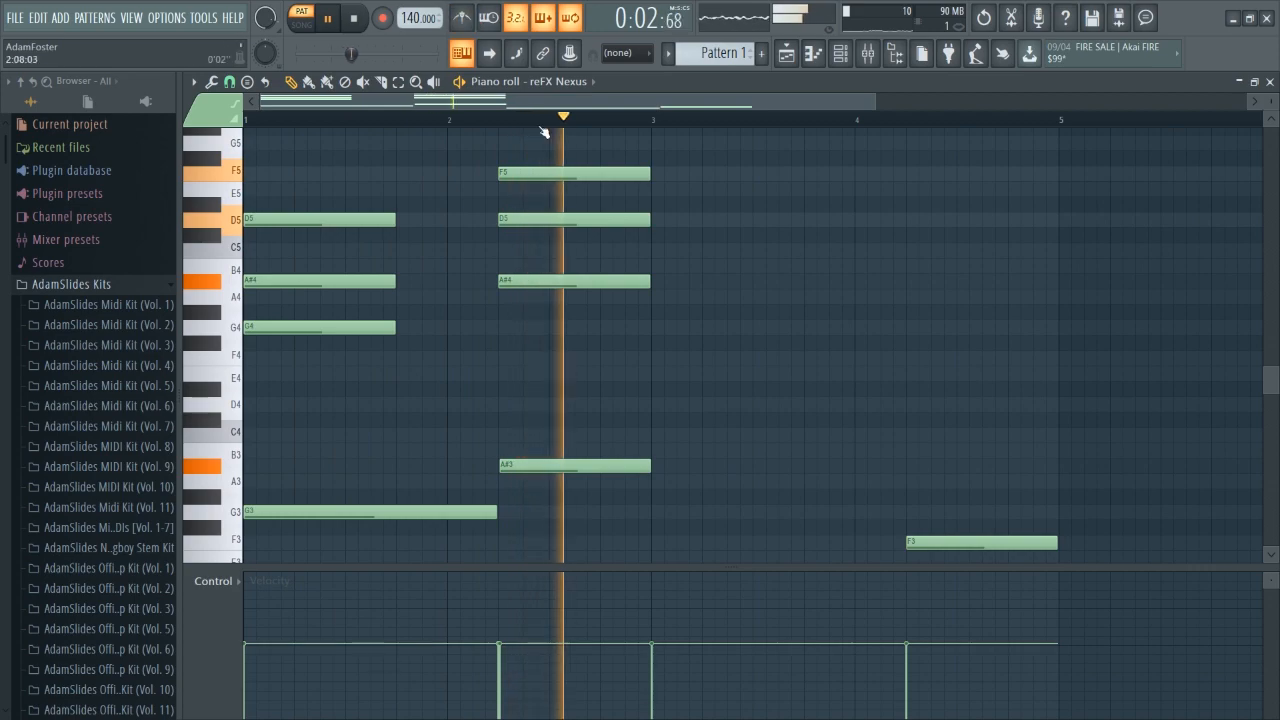
Add a D#4–G4–A#4 chord at the start of bar 3.
key("space")
scroll(693, 331, "down", 3)
left_click(660, 298)
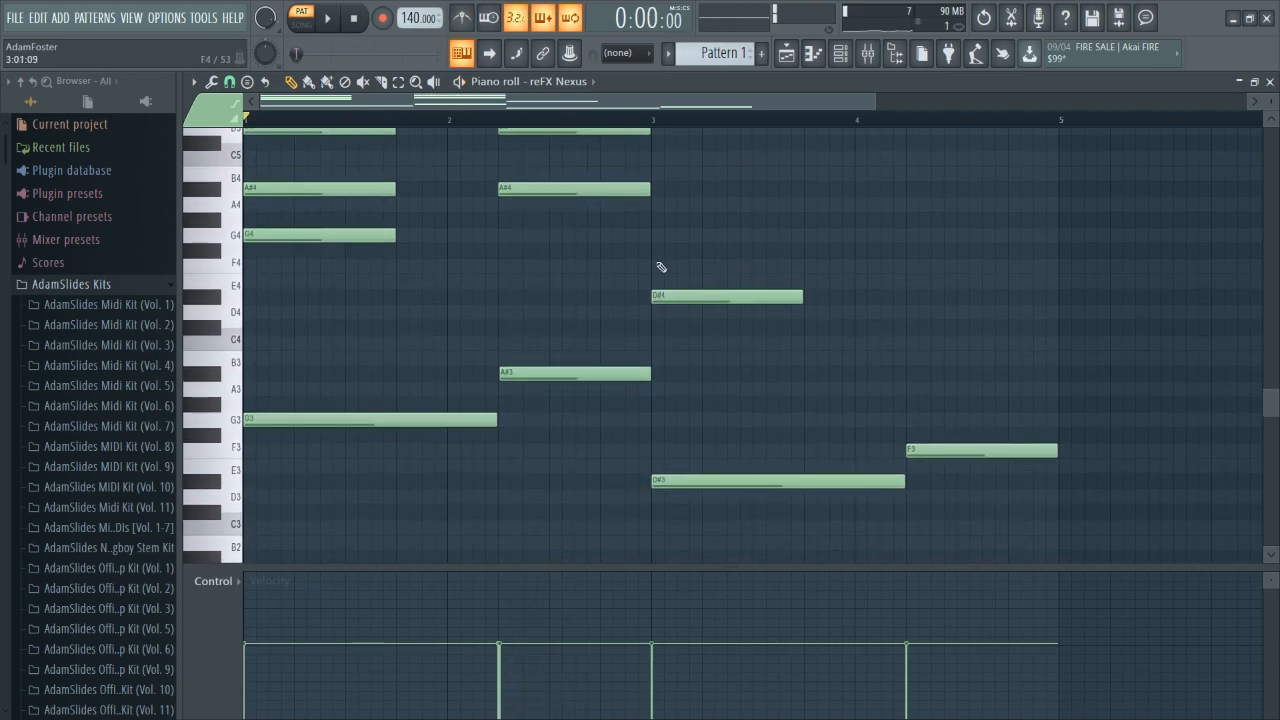
left_click(653, 249)
left_click_drag(665, 250, 663, 237)
left_click(662, 190)
key("space")
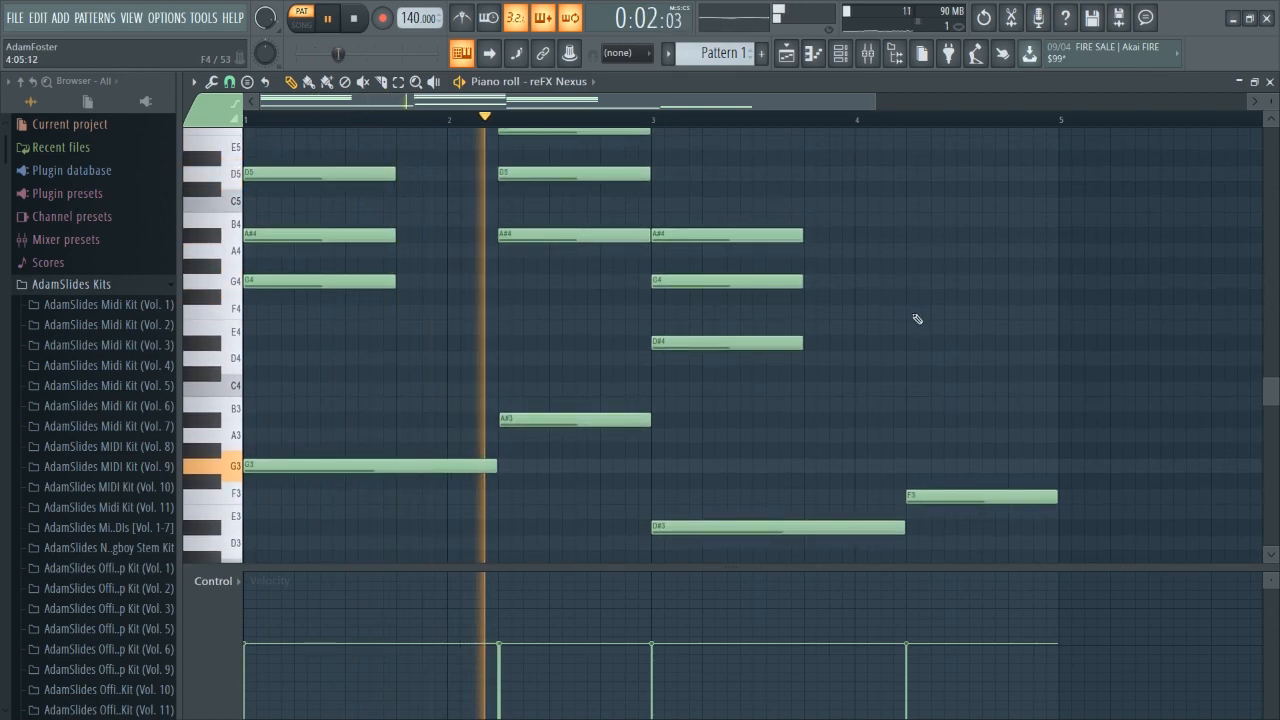
Add an F4–A4–C5 chord at bar 4 beat 2.
scroll(915, 370, "up", 3)
left_click(909, 358)
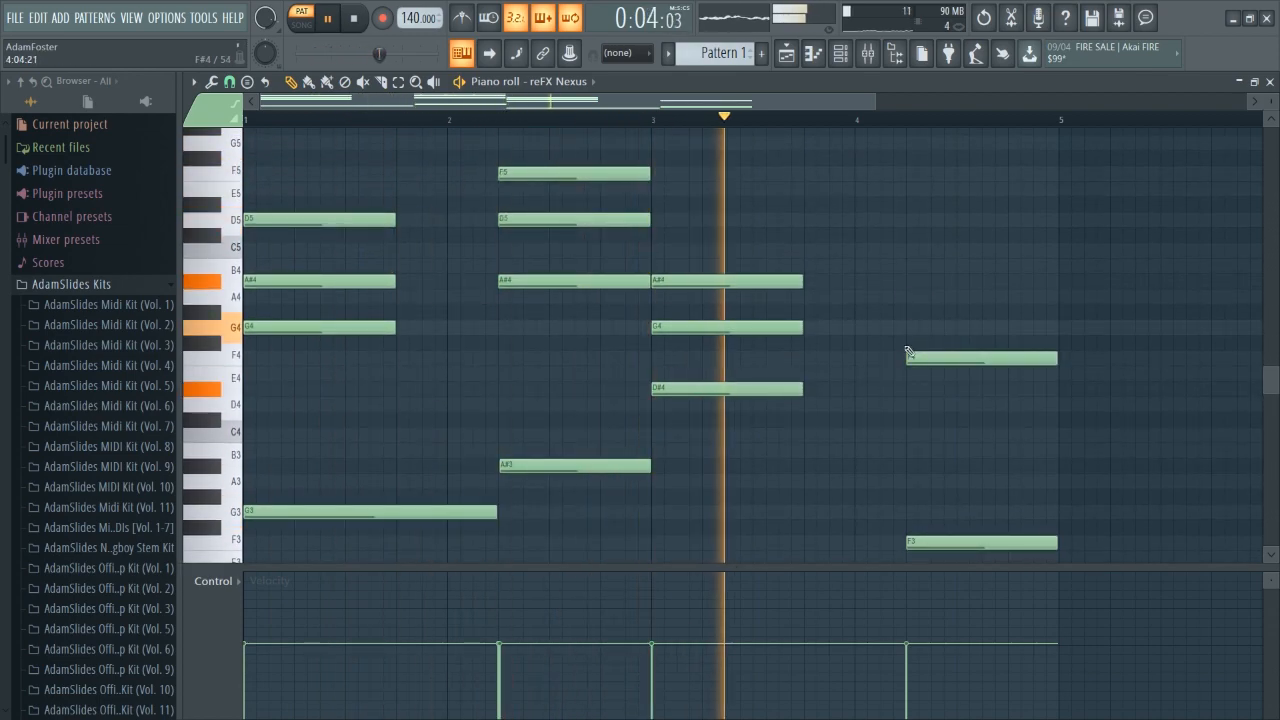
left_click(908, 297)
left_click(910, 250)
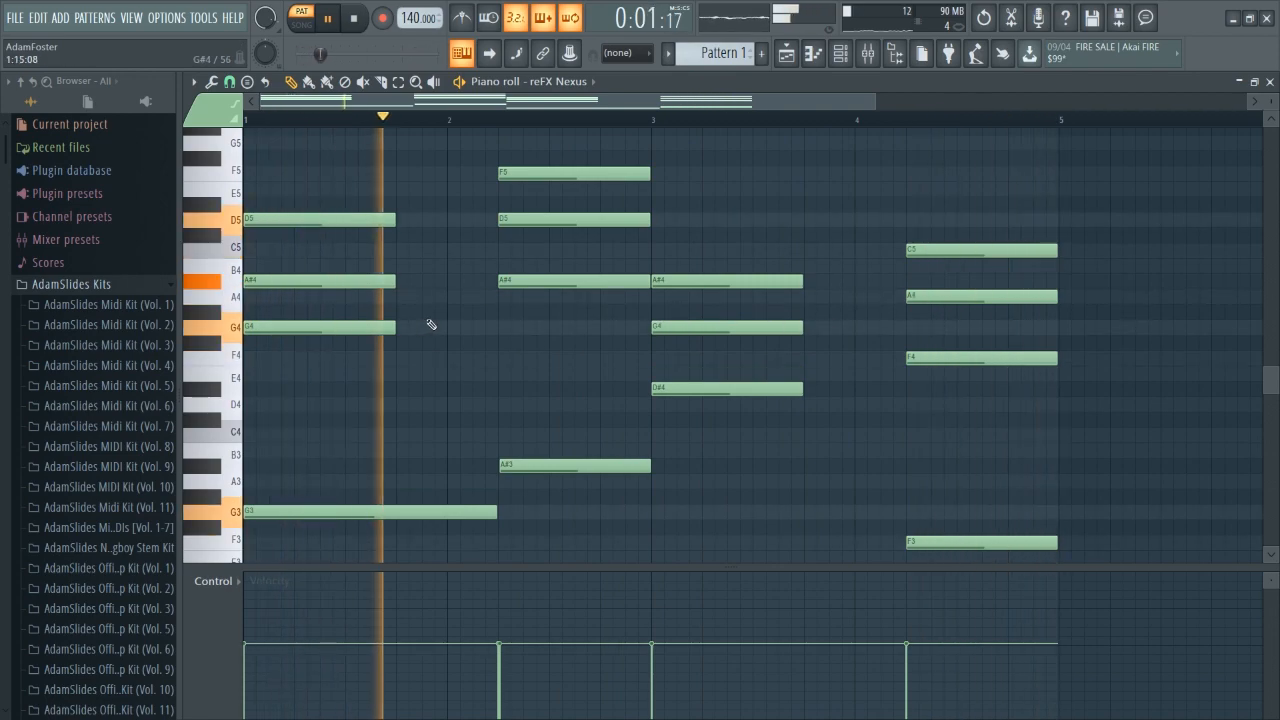
key("space")
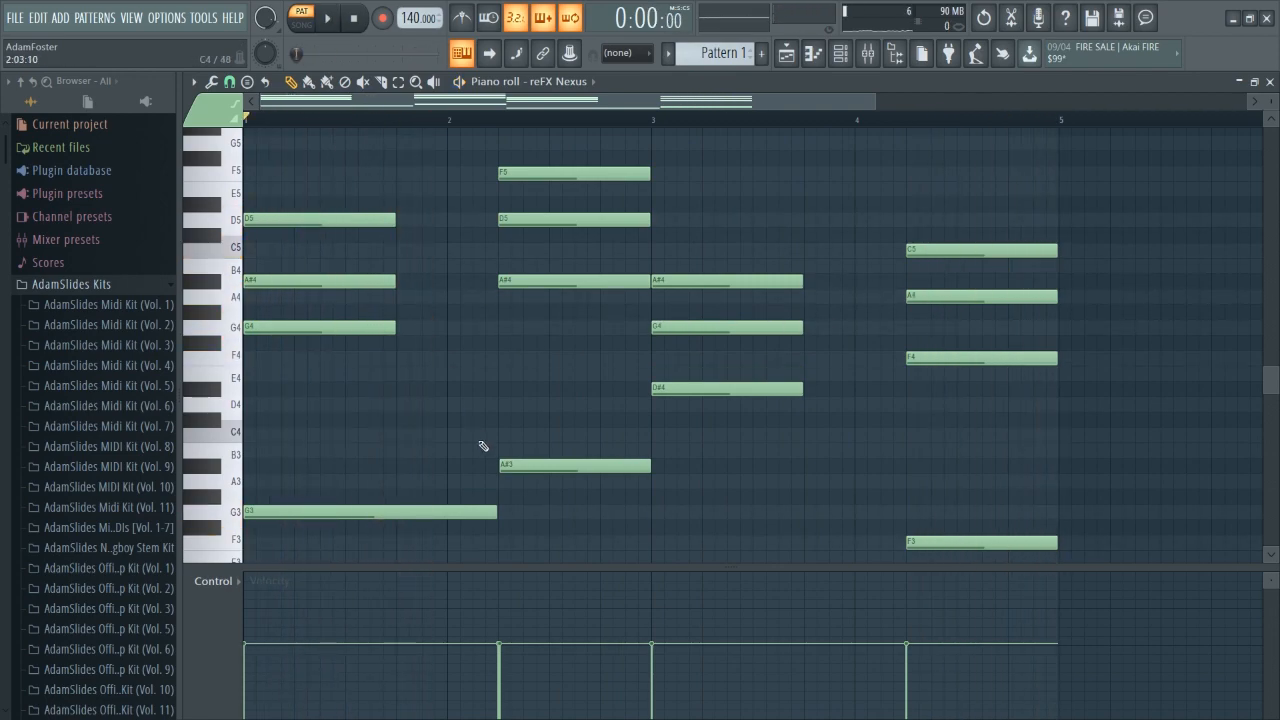
Apply legato so every note extends to the next one, and play the progression back.
key("ctrl+l")
key("space")
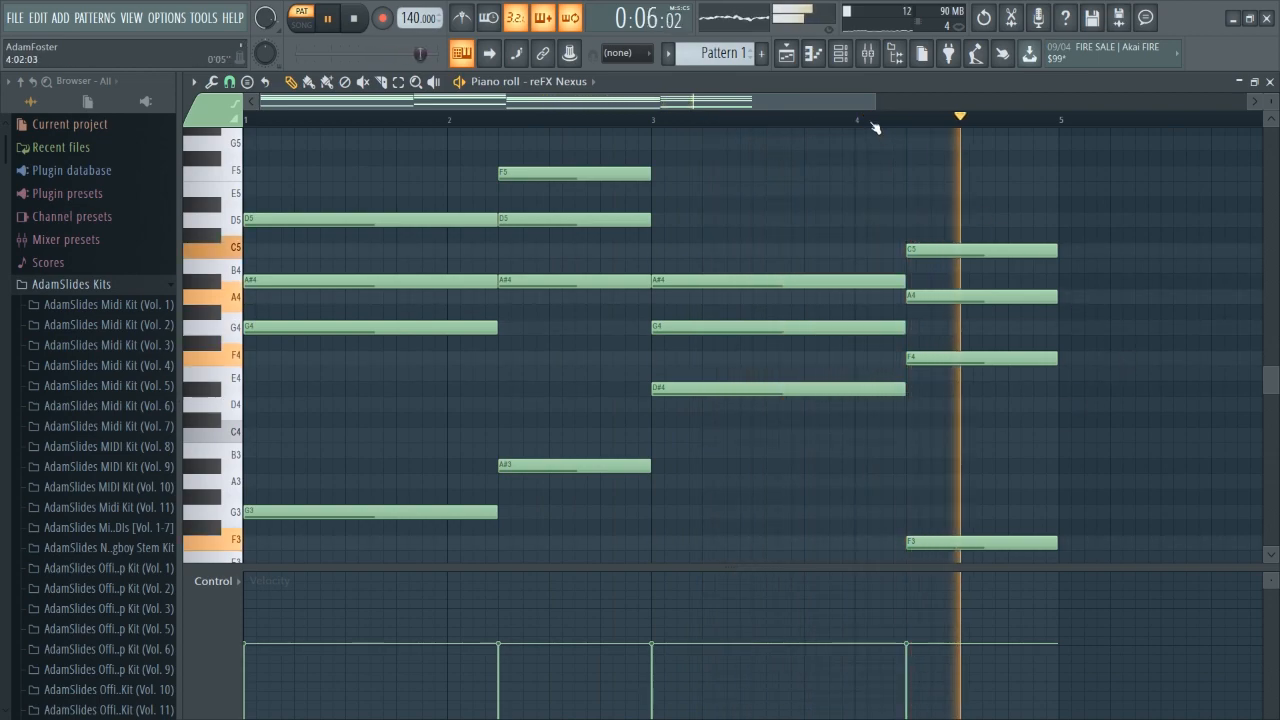
scroll(874, 160, "down", 2)
key("space")
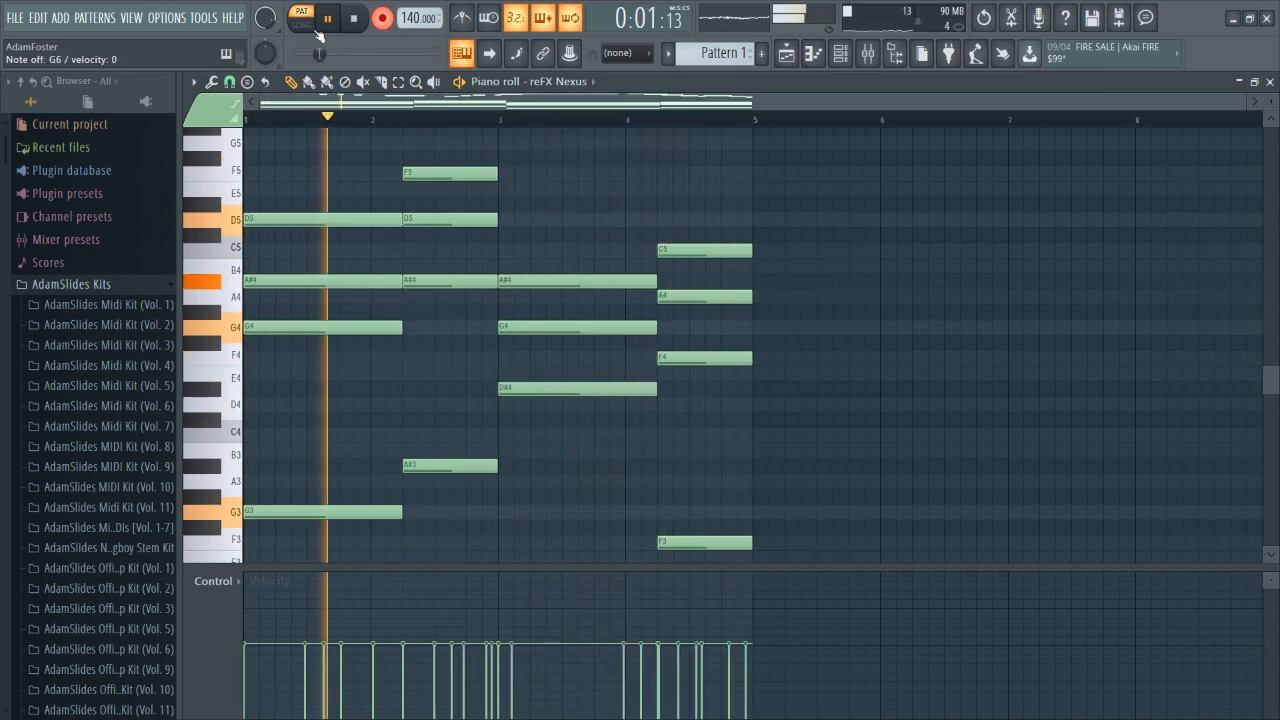
scroll(500, 323, "up", 8)
key("space")
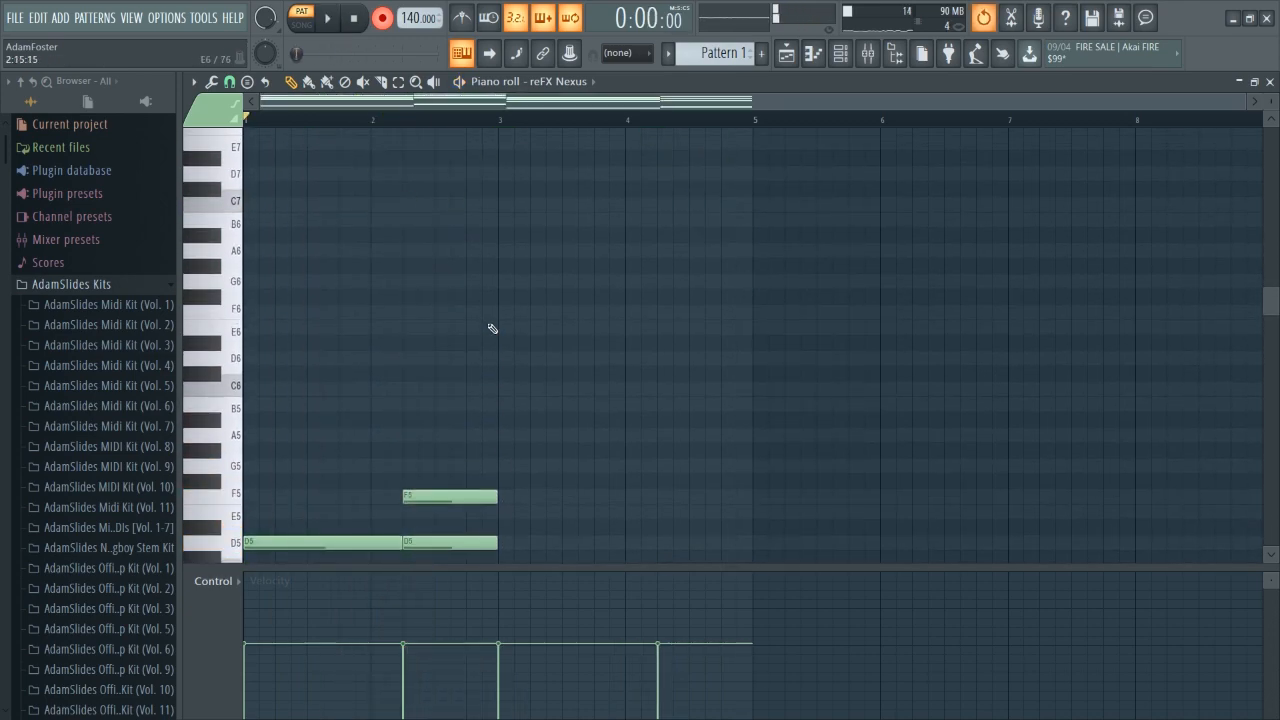
scroll(500, 325, "down", 5)
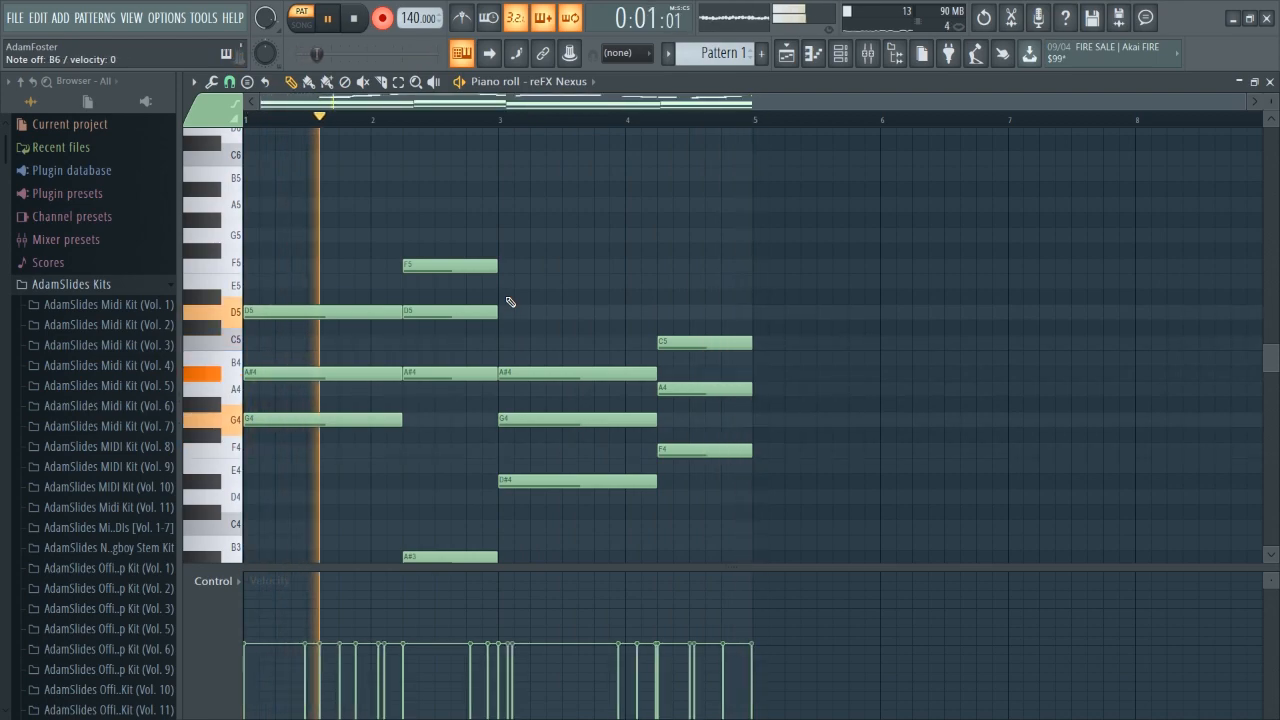
Raise the long C7 melody note near the start of bar 3 to D7 and replay the melody.
scroll(510, 302, "up", 5)
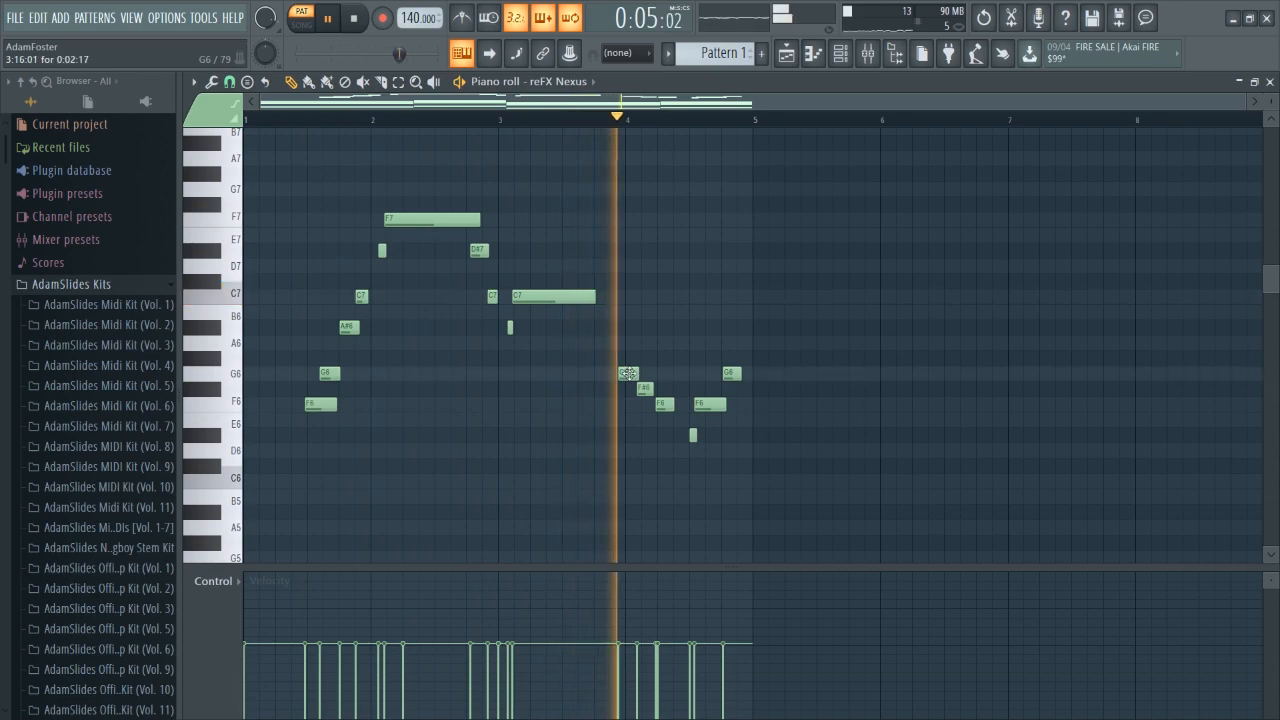
key("space")
mouse_move(545, 296)
left_mouse_down()
mouse_move(545, 250)
mouse_move(549, 271)
left_mouse_up()
key("space")
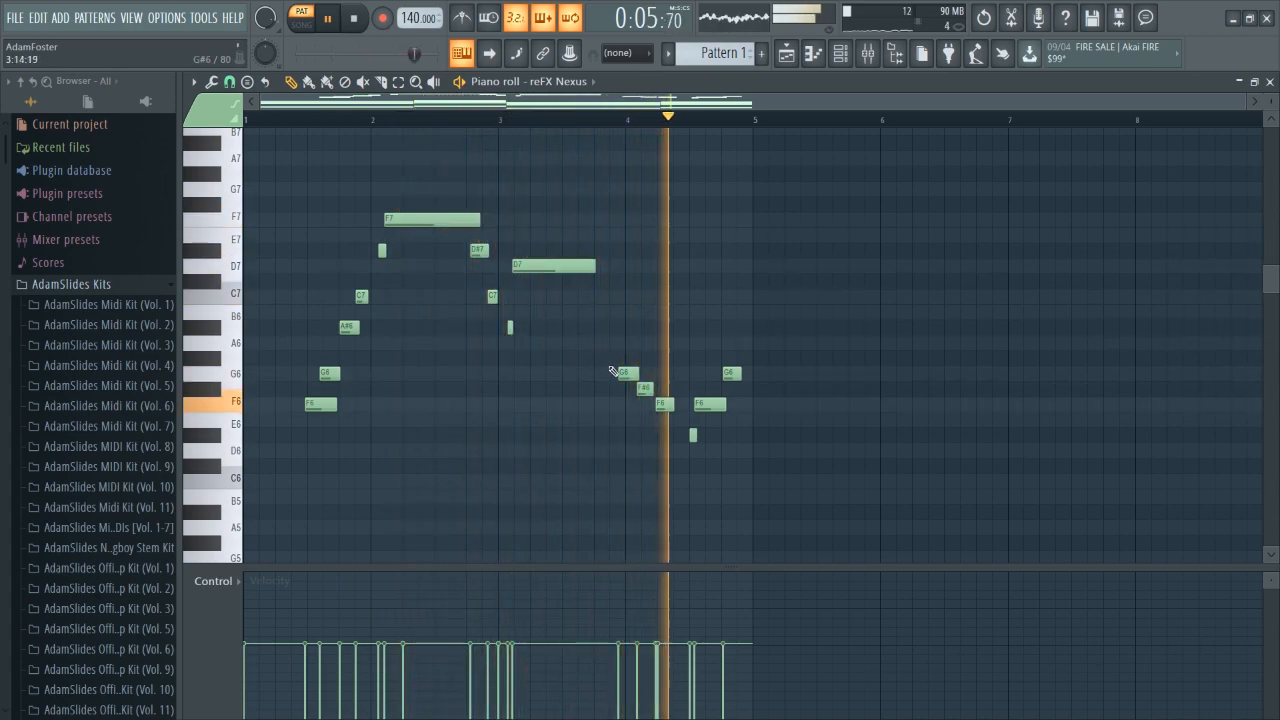
key("space")
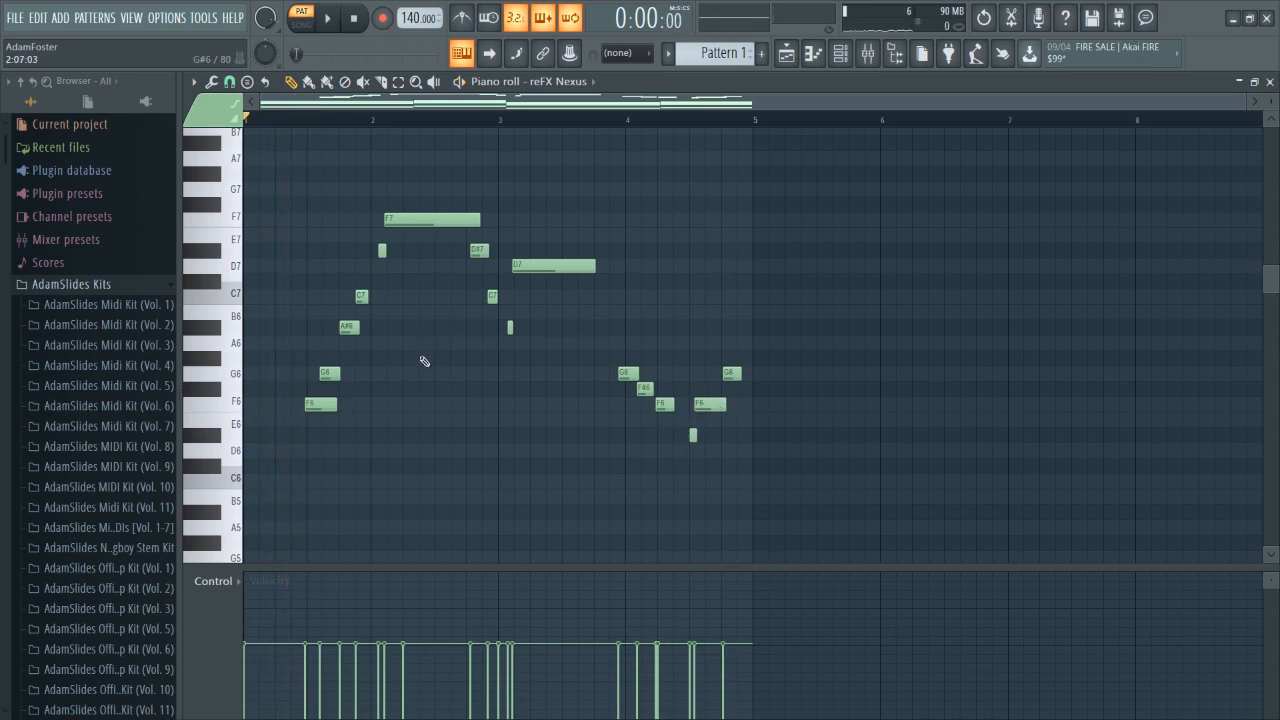
Cut the melody notes out of the piano roll.
scroll(328, 393, "up", 3)
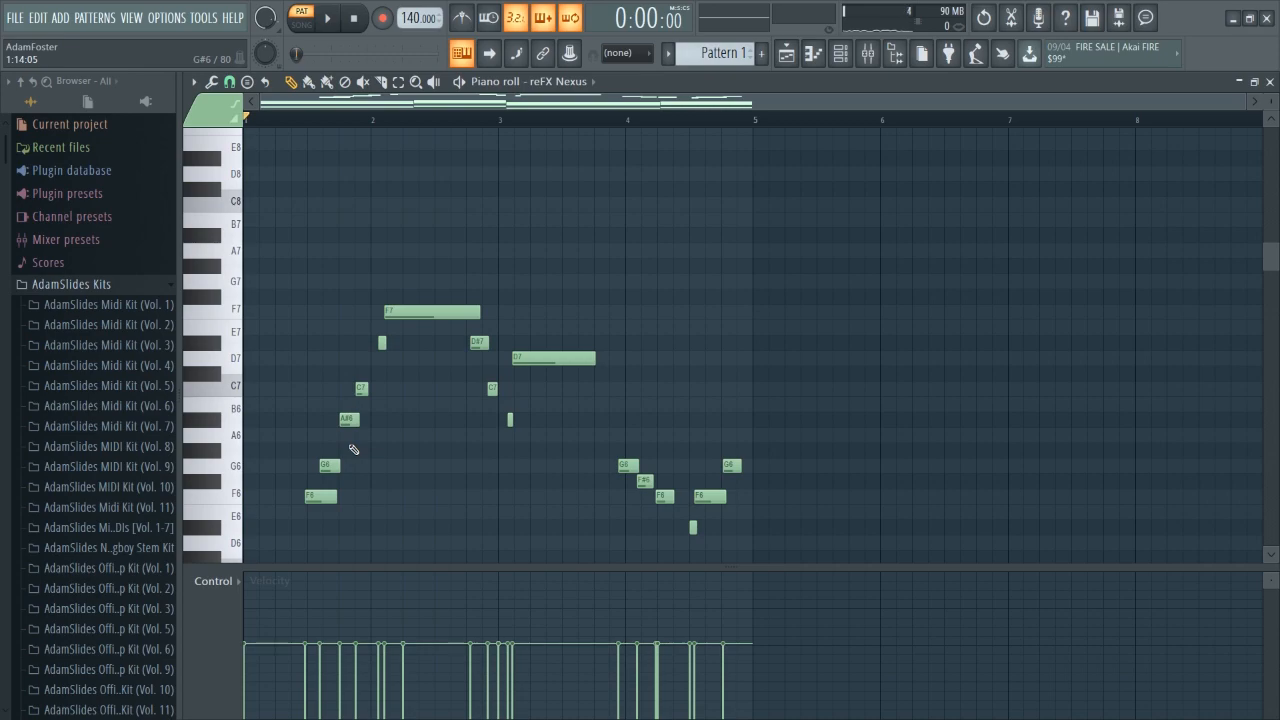
key("ctrl+x")
scroll(314, 148, "up", 2)
scroll(297, 189, "down", 6)
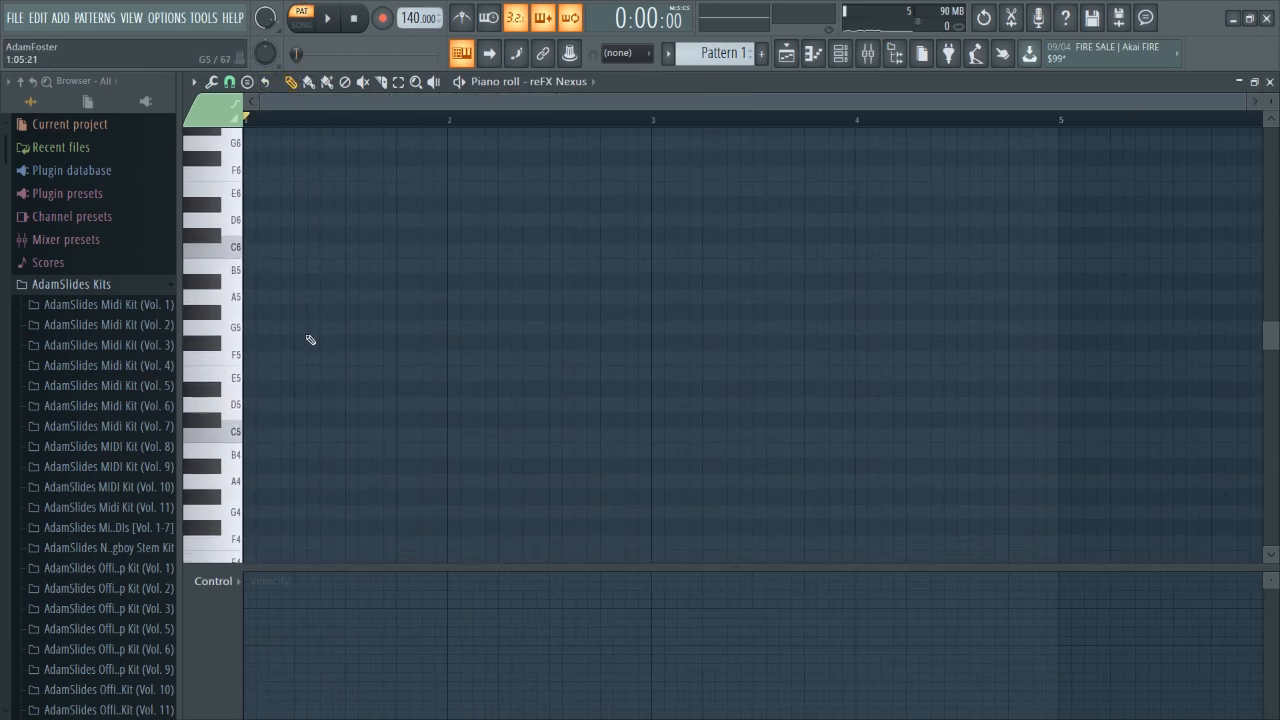
Build a D#5–G5–A#5 chord at the start of bar 1.
left_click(265, 394)
right_click(329, 391)
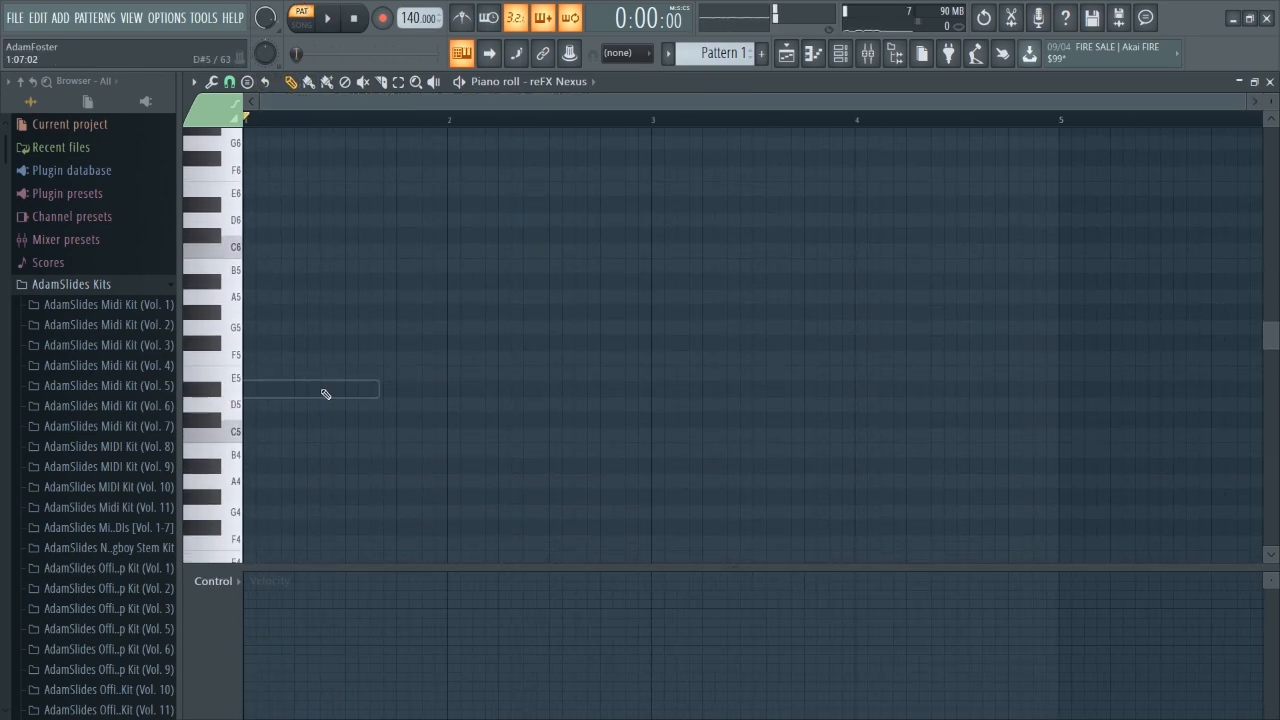
left_click(264, 391)
left_click(262, 343)
left_click(270, 328)
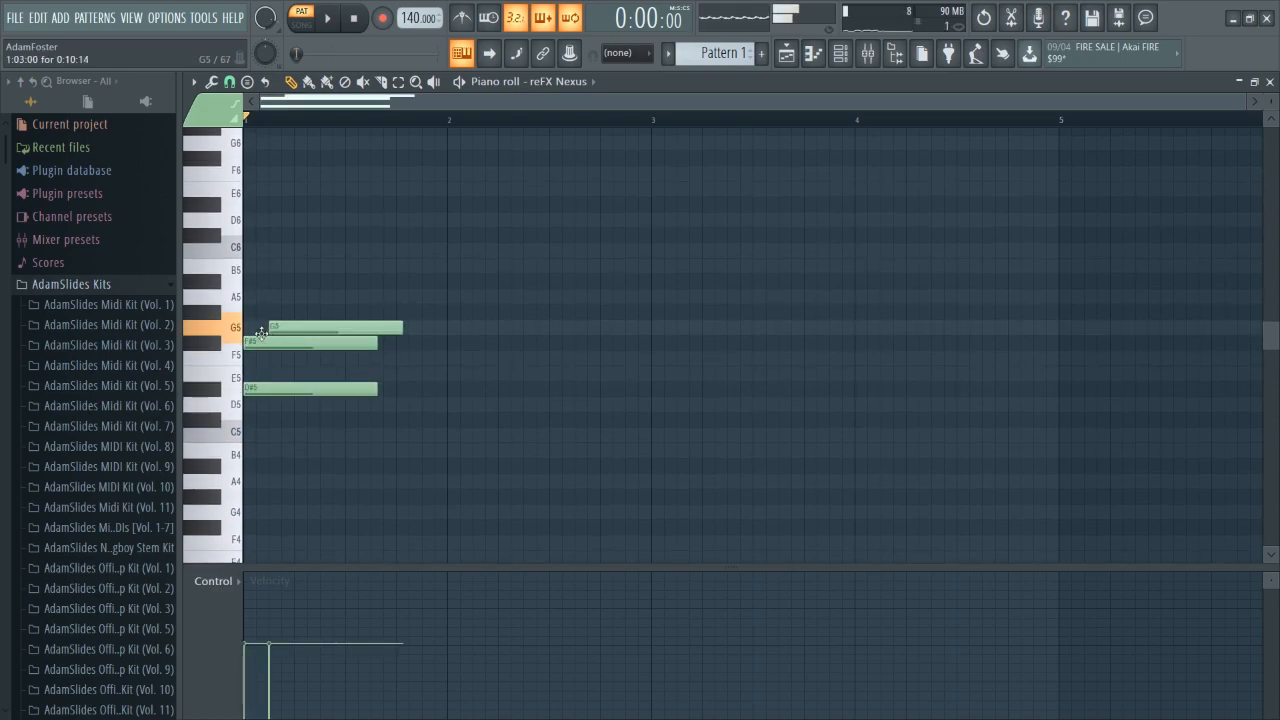
right_click(257, 338)
left_click_drag(261, 281, 247, 281)
Add a D#4 bass note under the first chord.
scroll(320, 389, "down", 3)
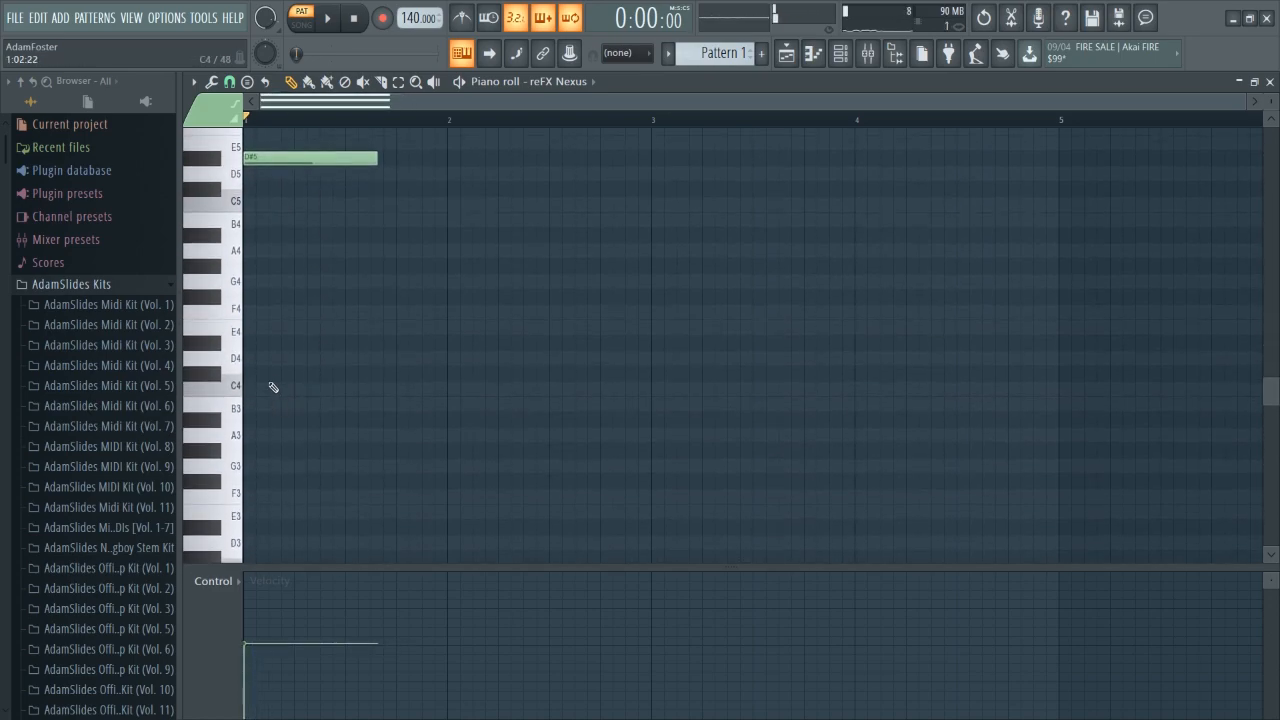
left_click(245, 343)
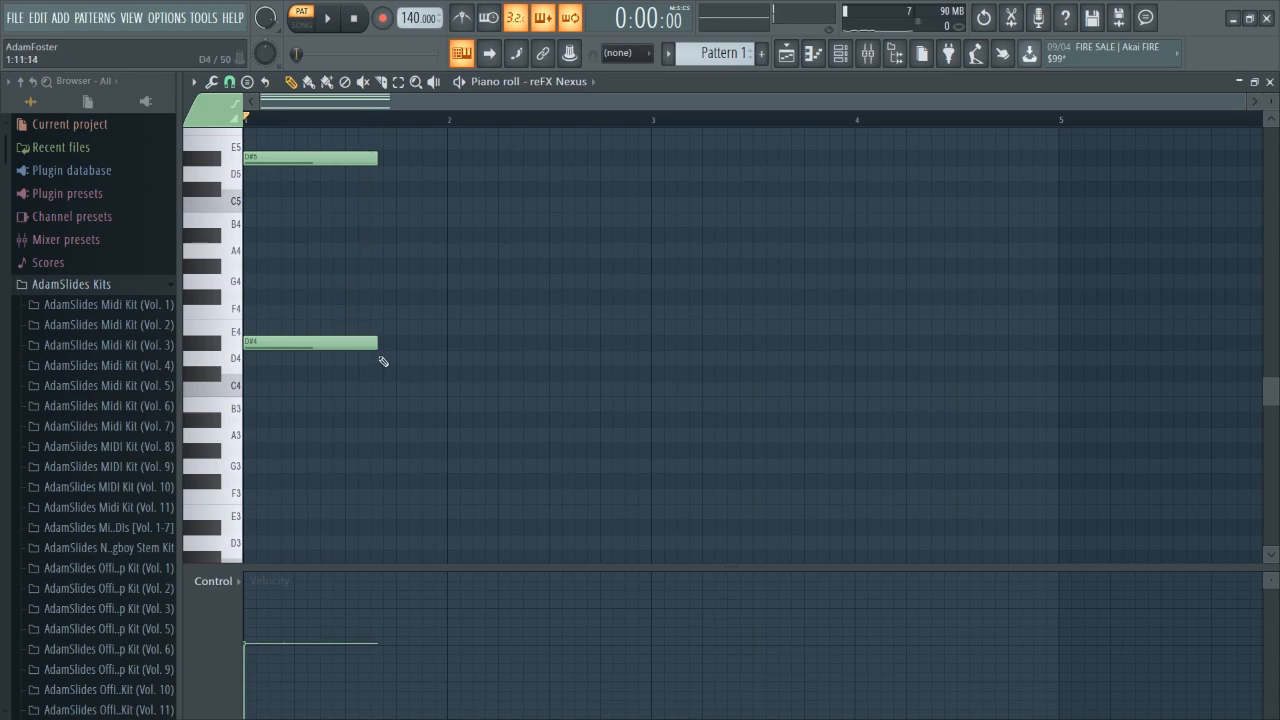
scroll(487, 349, "up", 3)
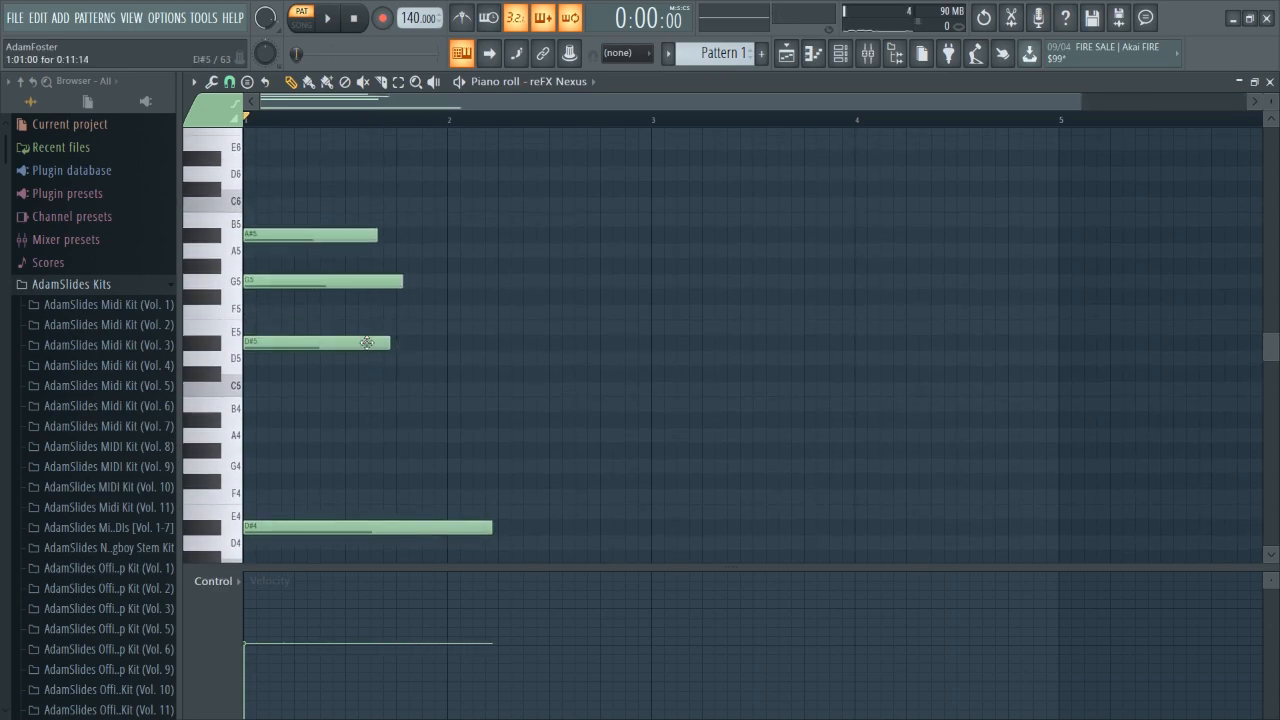
Add a G5–A#5–D6 chord at bar 1 beat 4.
left_click(391, 314)
left_click_drag(408, 311, 410, 278)
left_click(398, 234)
left_click(401, 176)
Extend the D#4 bass note to the end of bar 2 and play the result.
scroll(510, 450, "down", 2)
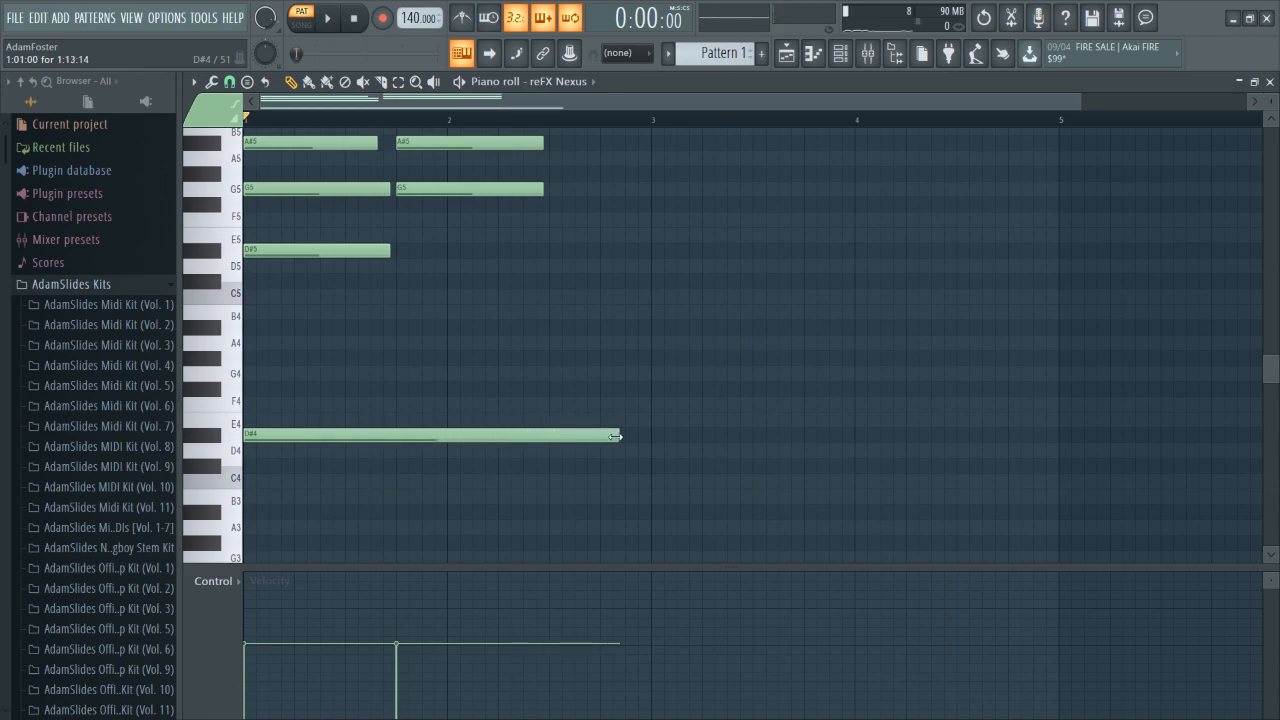
key("space")
left_click_drag(626, 444, 652, 445)
key("space")
Add an A#3 bass note spanning bars 3 and 4 and play the progression.
left_click(655, 508)
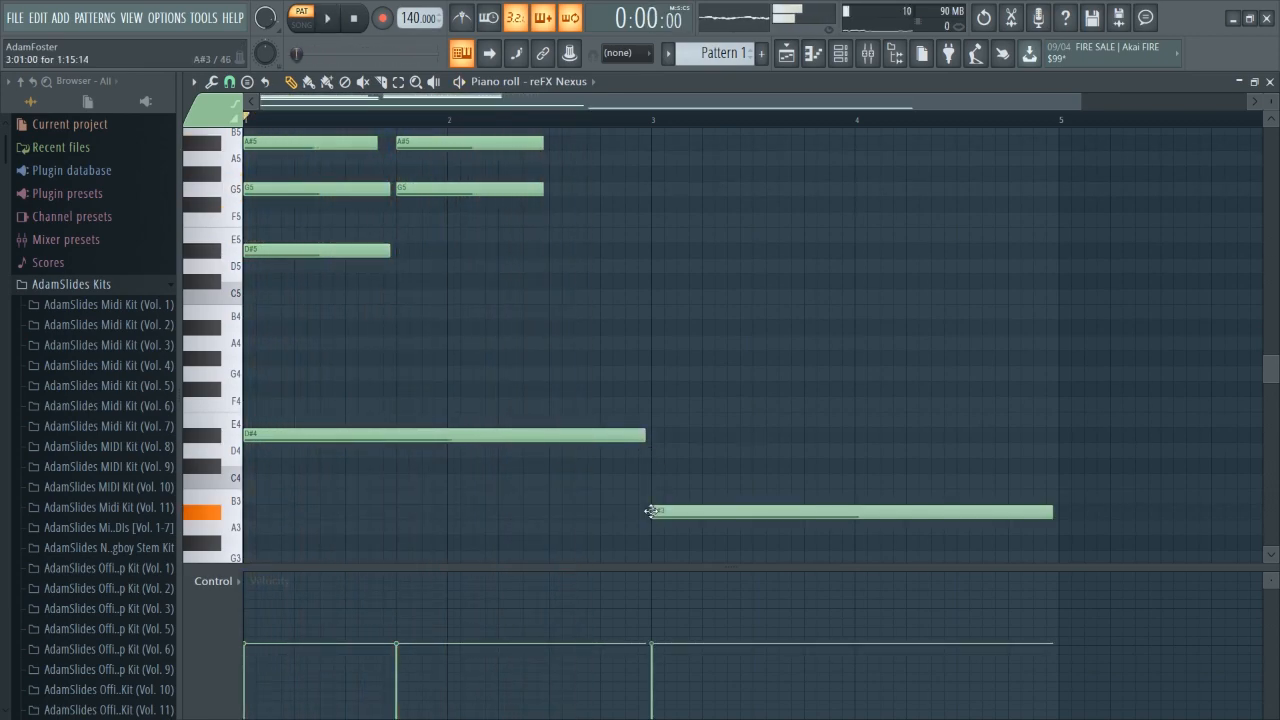
scroll(352, 342, "up", 2)
scroll(629, 374, "down", 2)
key("space")
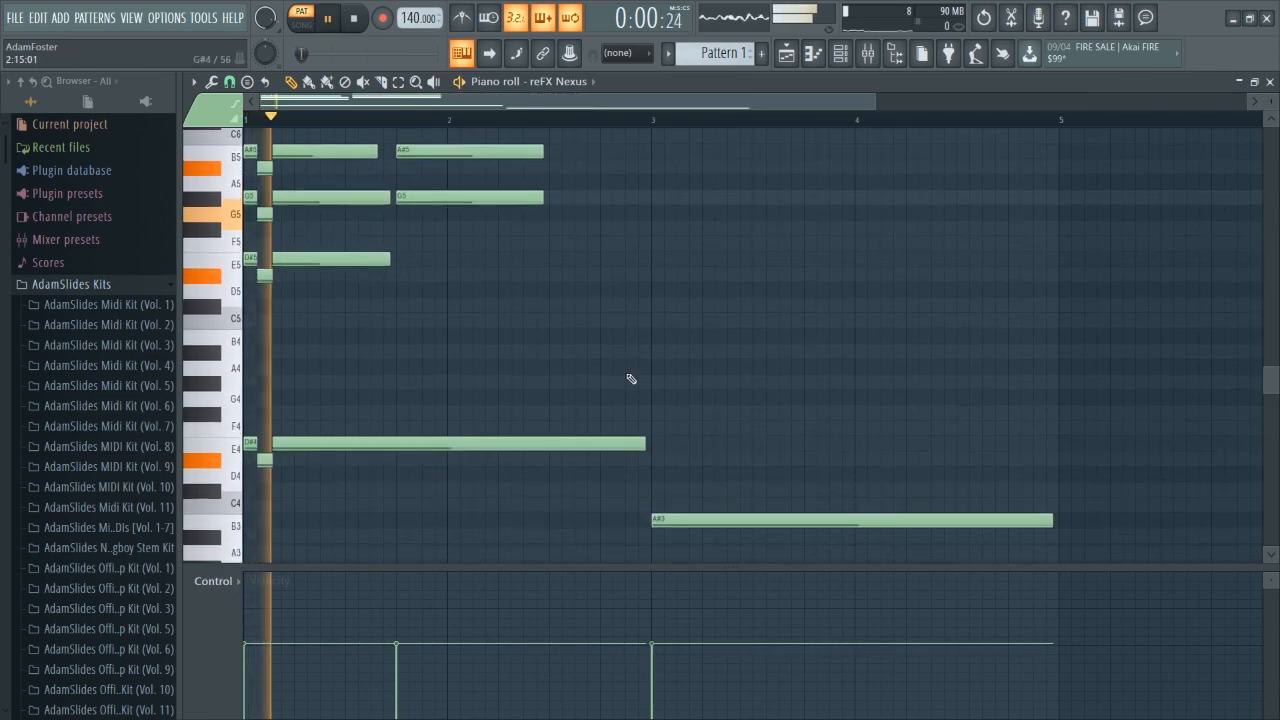
Add a D#5–G5–A#5 chord at the start of bar 3 and play it back.
left_click(655, 250)
left_click(656, 204)
left_click(668, 143)
scroll(670, 200, "up", 2)
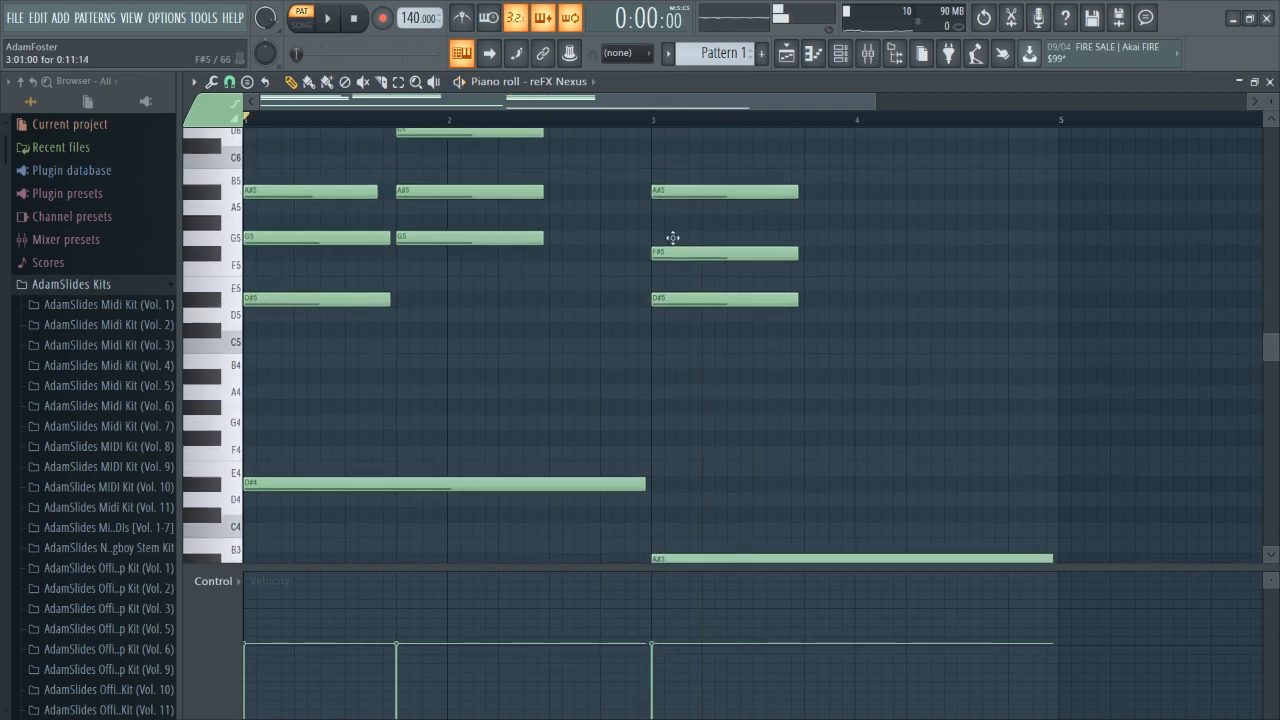
left_click_drag(664, 297, 664, 282)
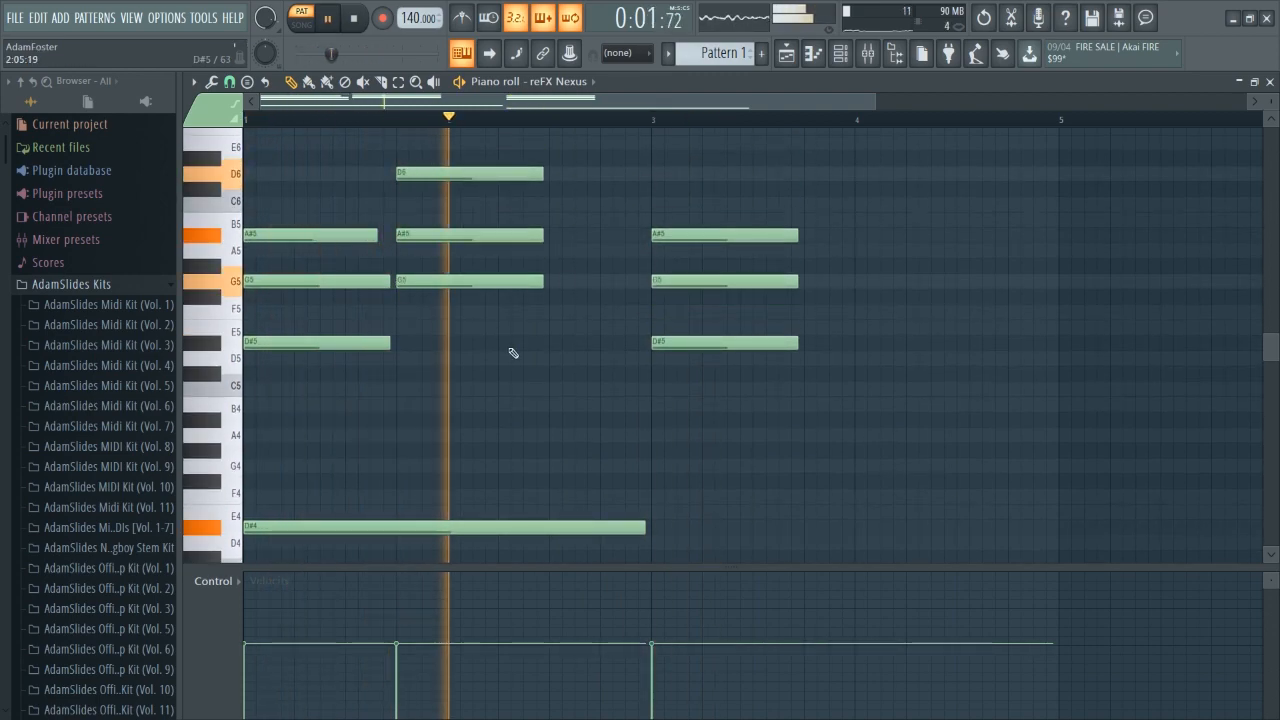
scroll(560, 277, "up", 3)
key("space")
scroll(598, 430, "down", 5)
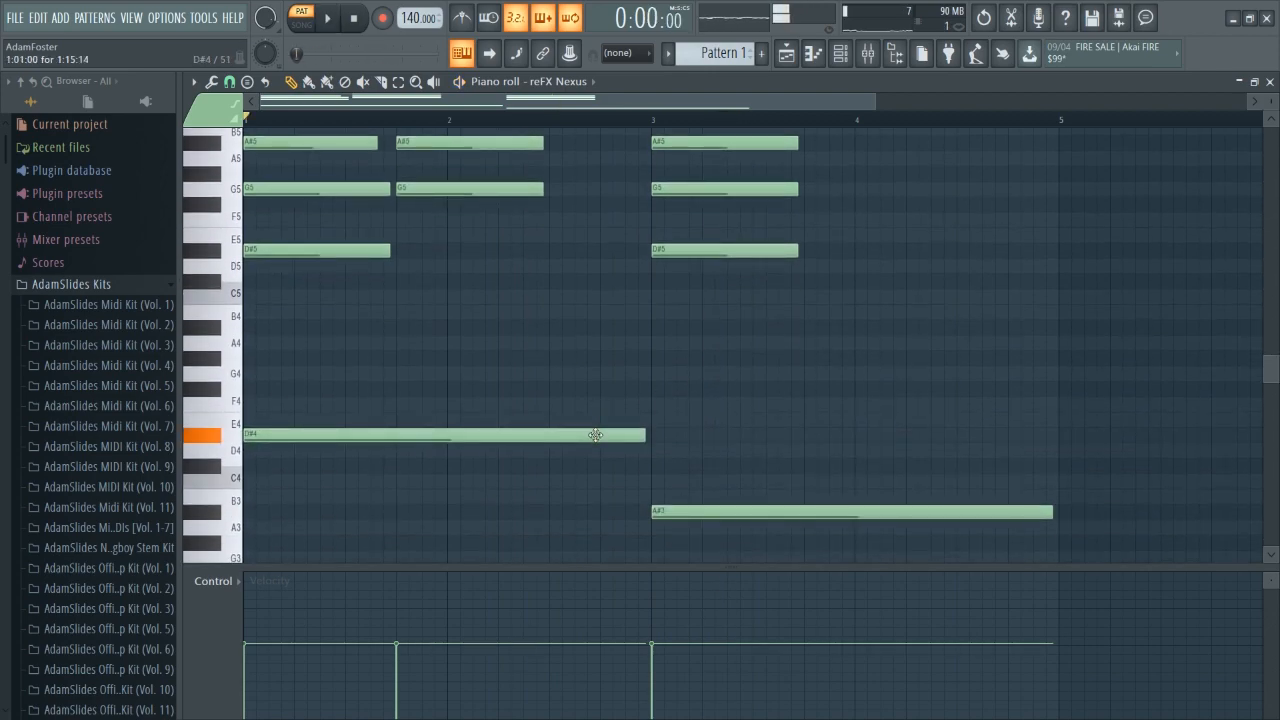
Change the bar 3 bass note to C4.
left_click_drag(682, 507, 680, 478)
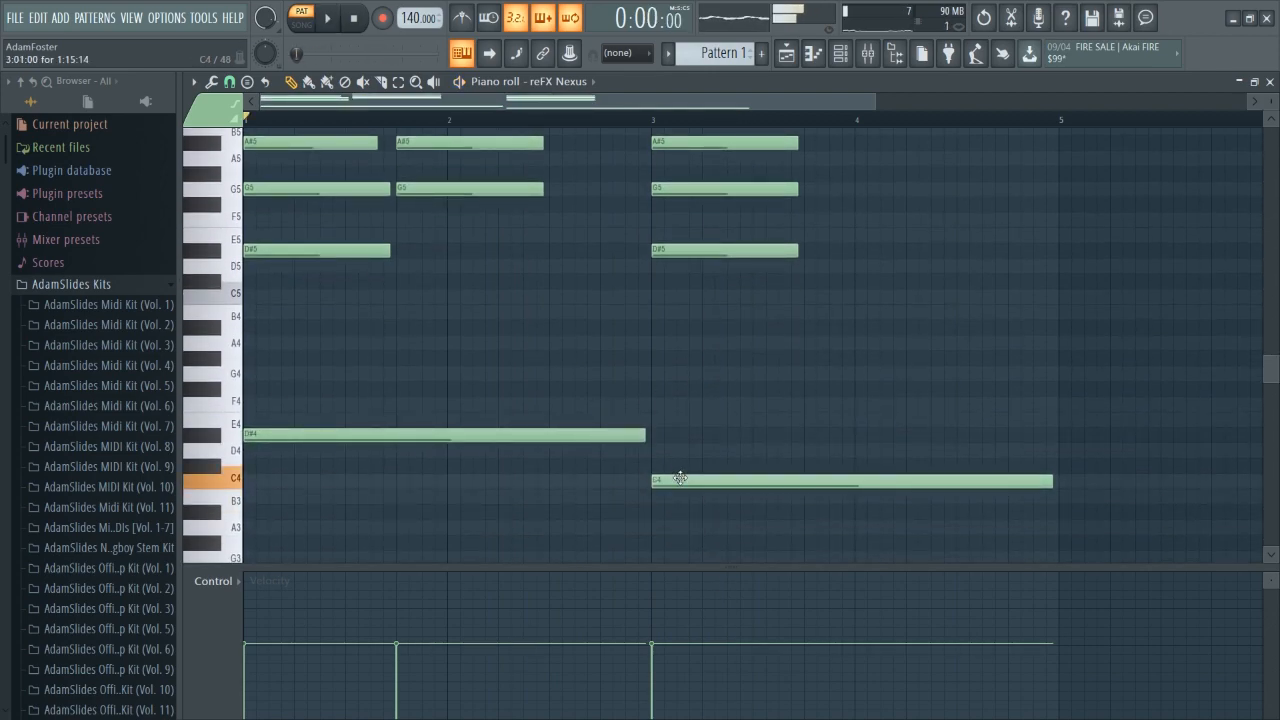
left_click(655, 527)
key("space")
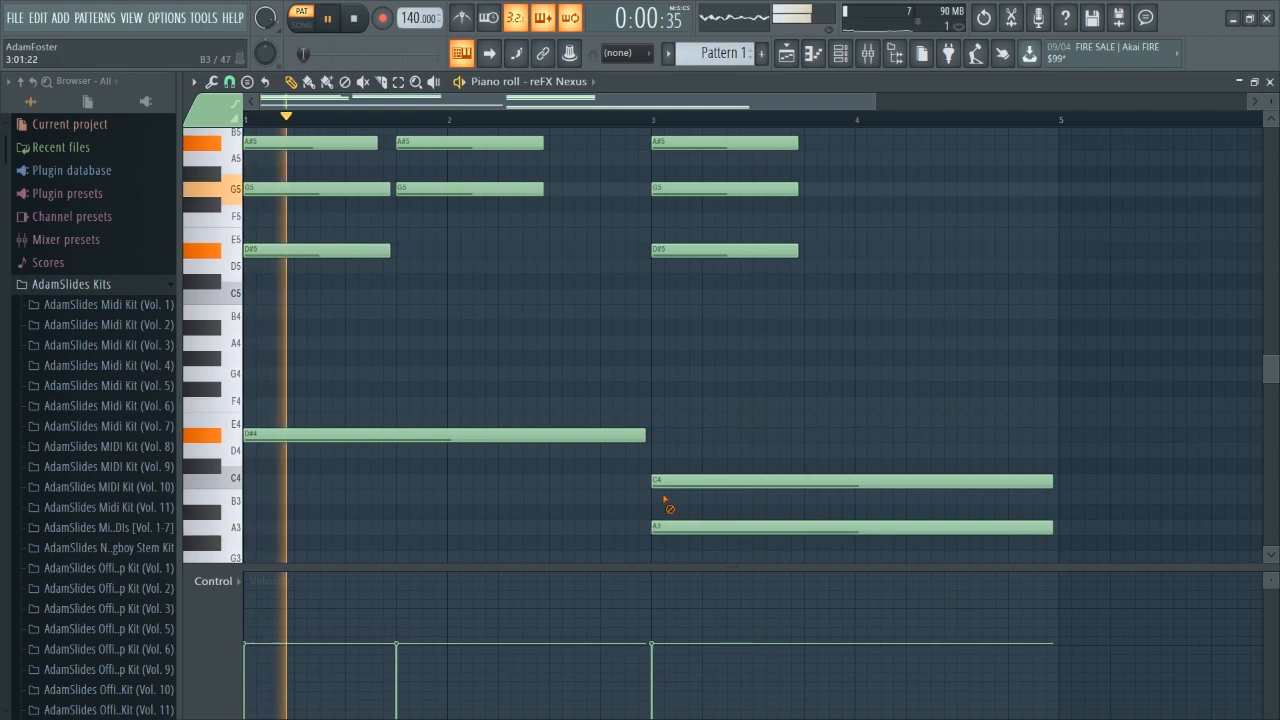
right_click(658, 484)
left_click(656, 482)
right_click(663, 527)
Revoice the bar 3 chord to C5–D#5–G5 and play it back.
left_click_drag(661, 252, 665, 303)
scroll(700, 305, "up", 1)
key("space")
left_click(657, 301)
key("space")
right_click(655, 189)
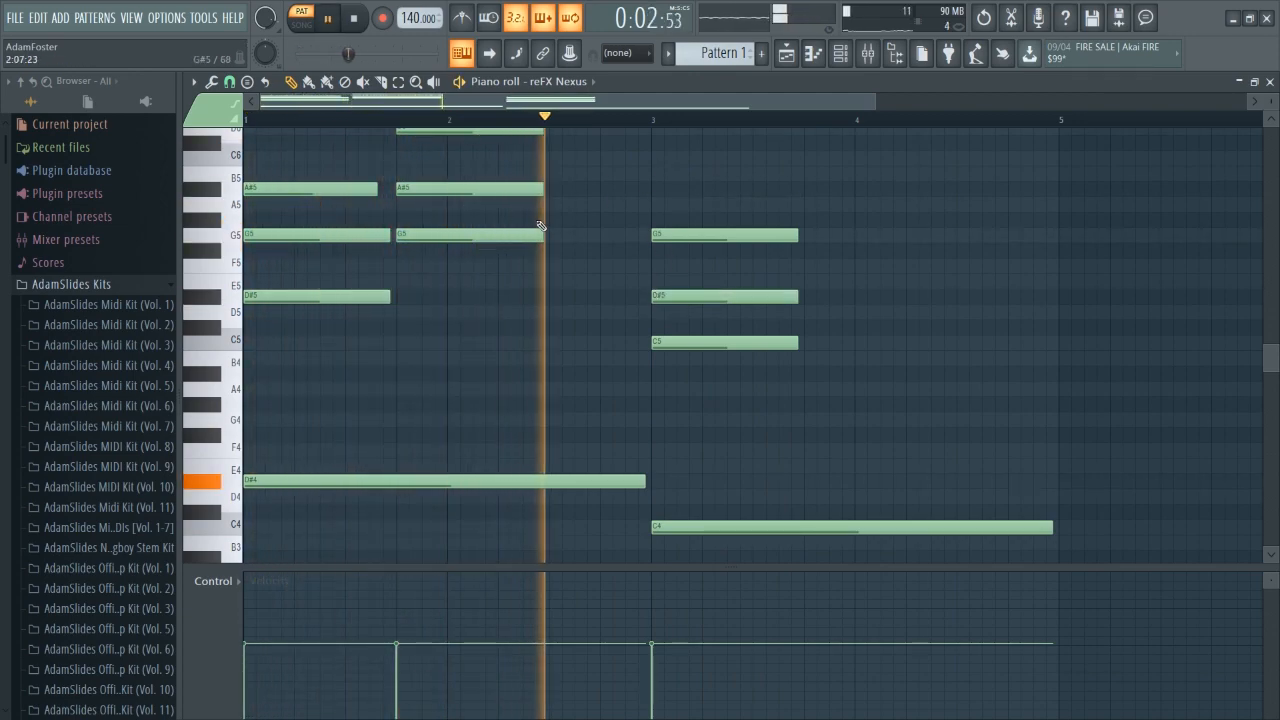
key("space")
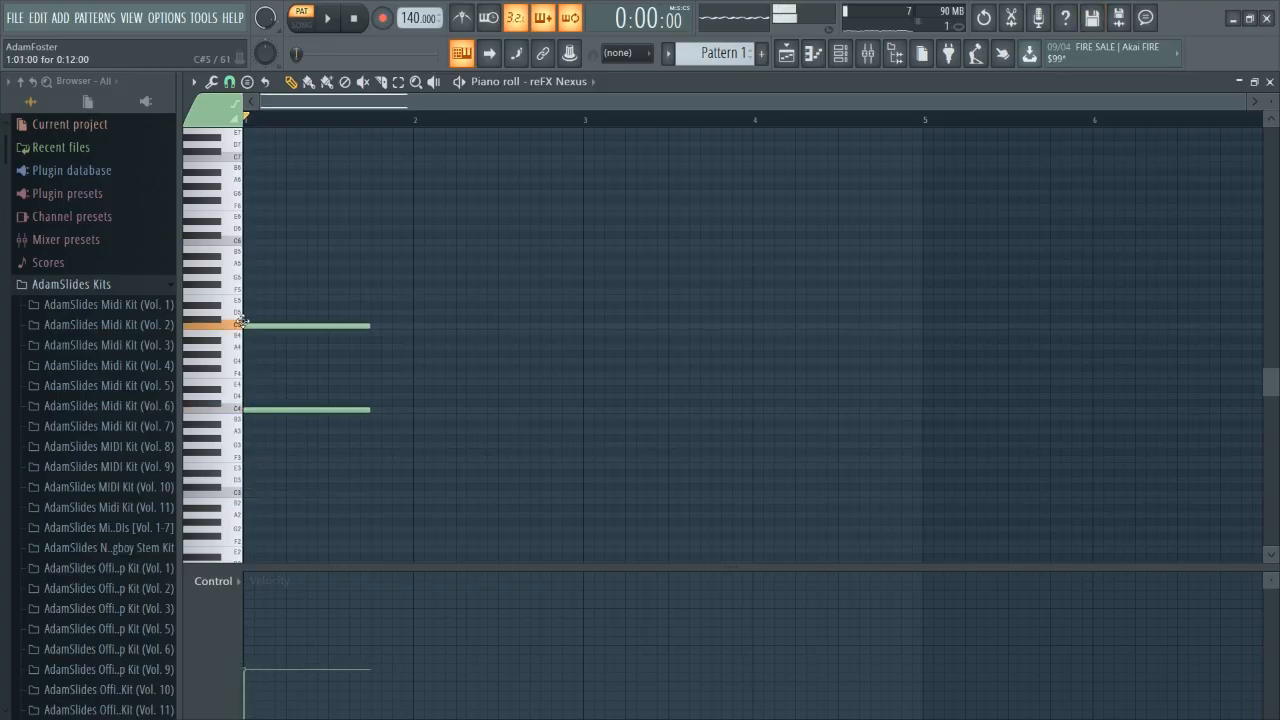
Complete the bar 1 chord by adding a top note and repositioning the bass and highest notes.
left_click(248, 242)
left_click_drag(350, 410, 351, 400)
left_click_drag(332, 217, 373, 209)
Stagger the end points of the three bar 1 chord notes, delete the bass note, and play it back.
key("space")
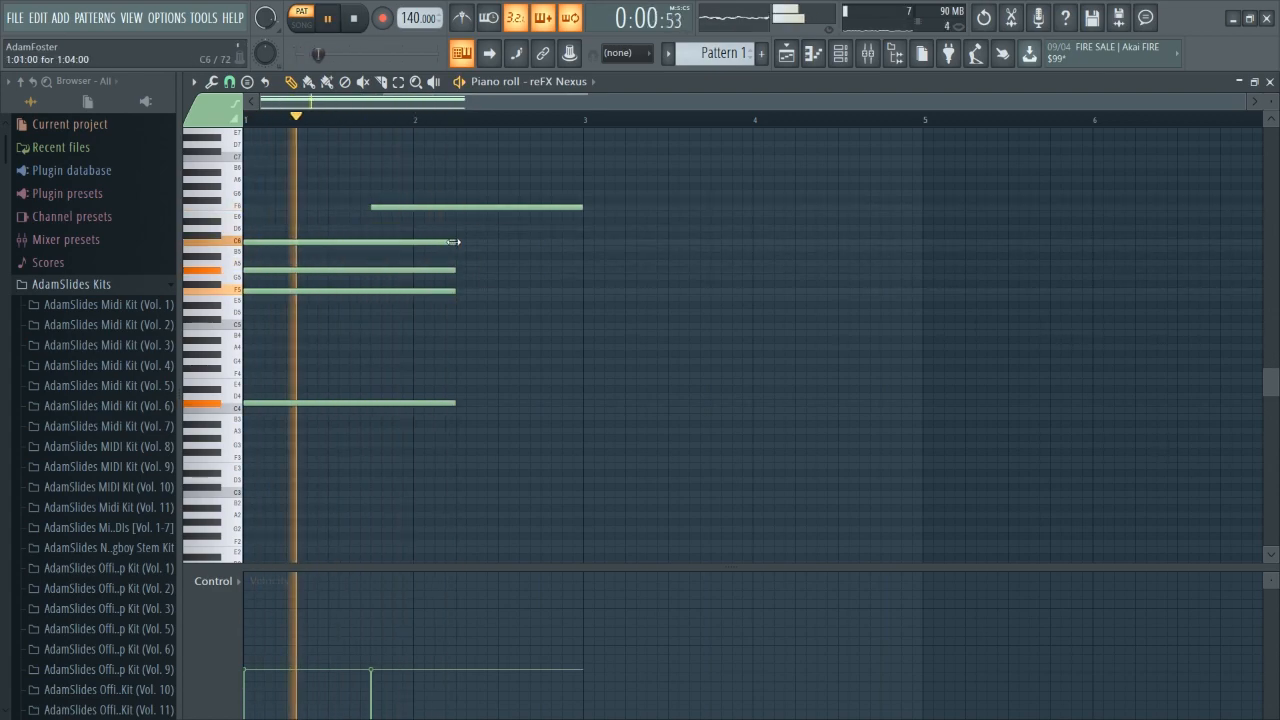
key("space")
left_click_drag(453, 242, 496, 242)
left_click_drag(454, 270, 507, 270)
left_click_drag(454, 291, 539, 291)
right_click(448, 403)
key("space")
Add a four-note chord with a low bass note at the start of bar 3 and play the pattern.
key("space")
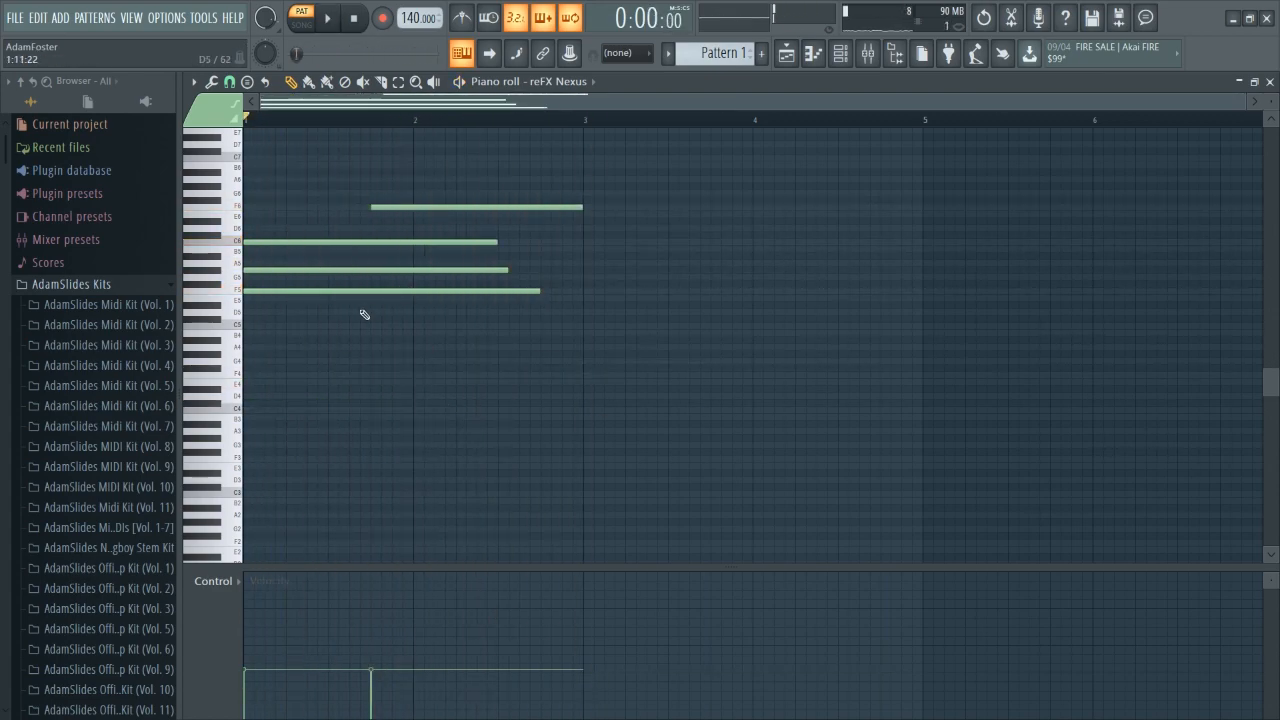
left_click(588, 403)
left_click(588, 319)
left_click(588, 291)
left_click(588, 270)
key("space")
scroll(635, 124, "down", 1)
key("space")
Undo the last recording and play the pattern with the metronome enabled.
key("space")
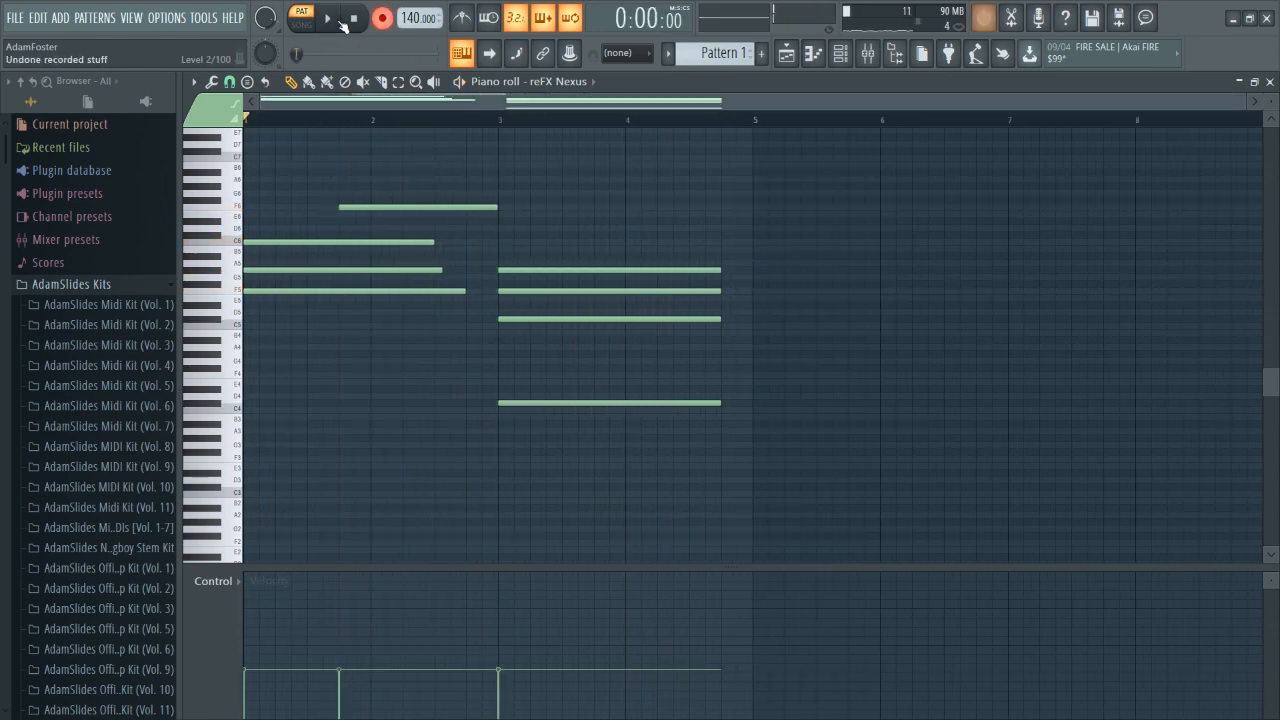
key("ctrl+z")
left_click(466, 21)
key("space")
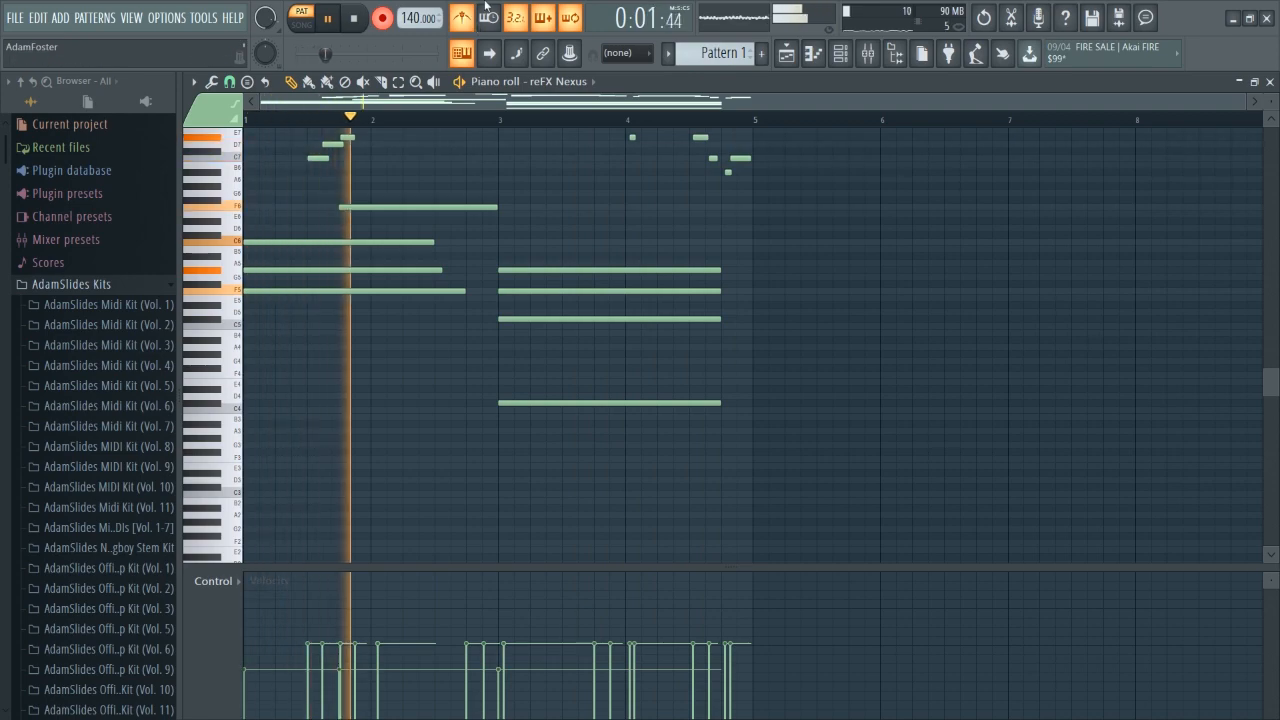
Listen to the chords with the melody while zooming through the piano roll.
scroll(486, 277, "up", 2)
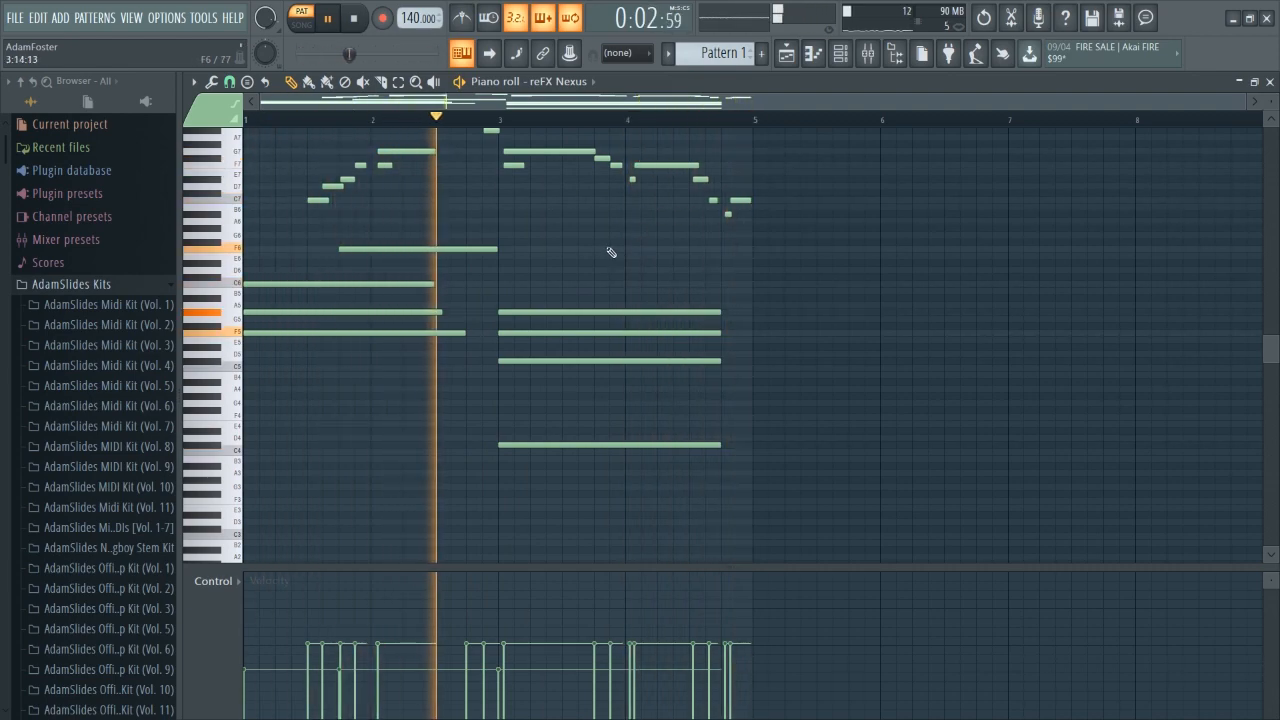
scroll(608, 255, "up", 2)
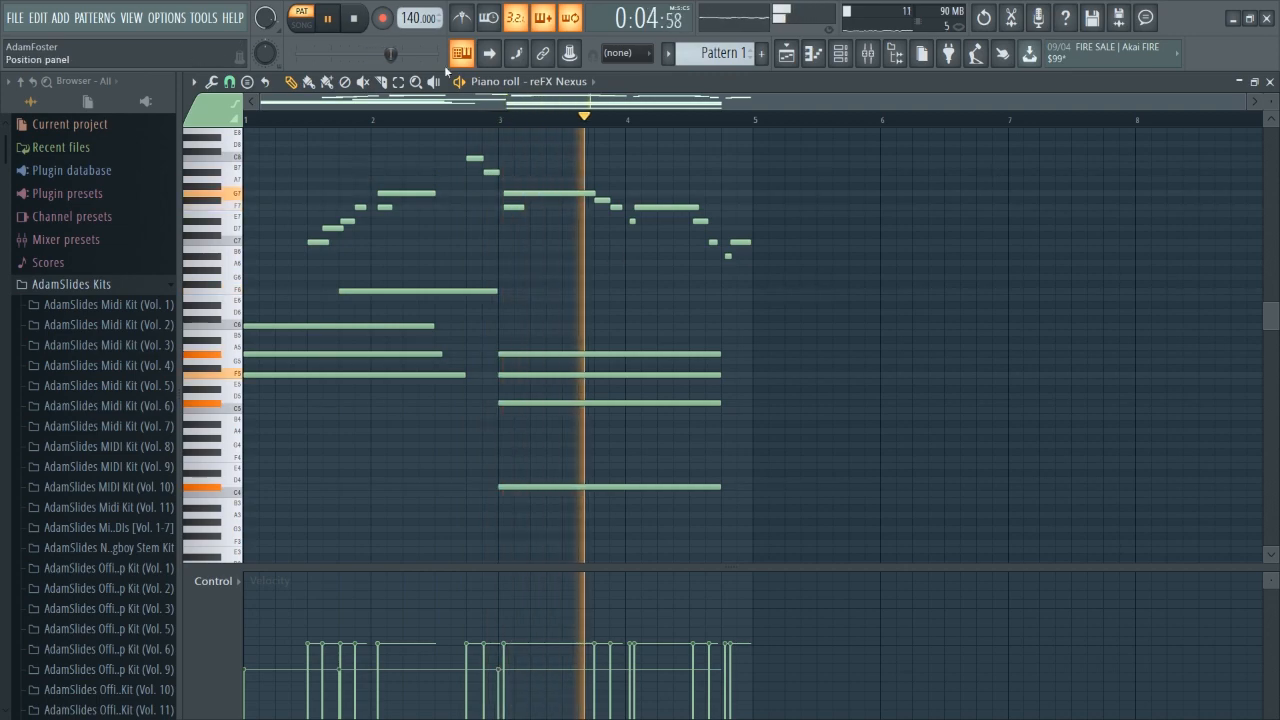
left_click(353, 18)
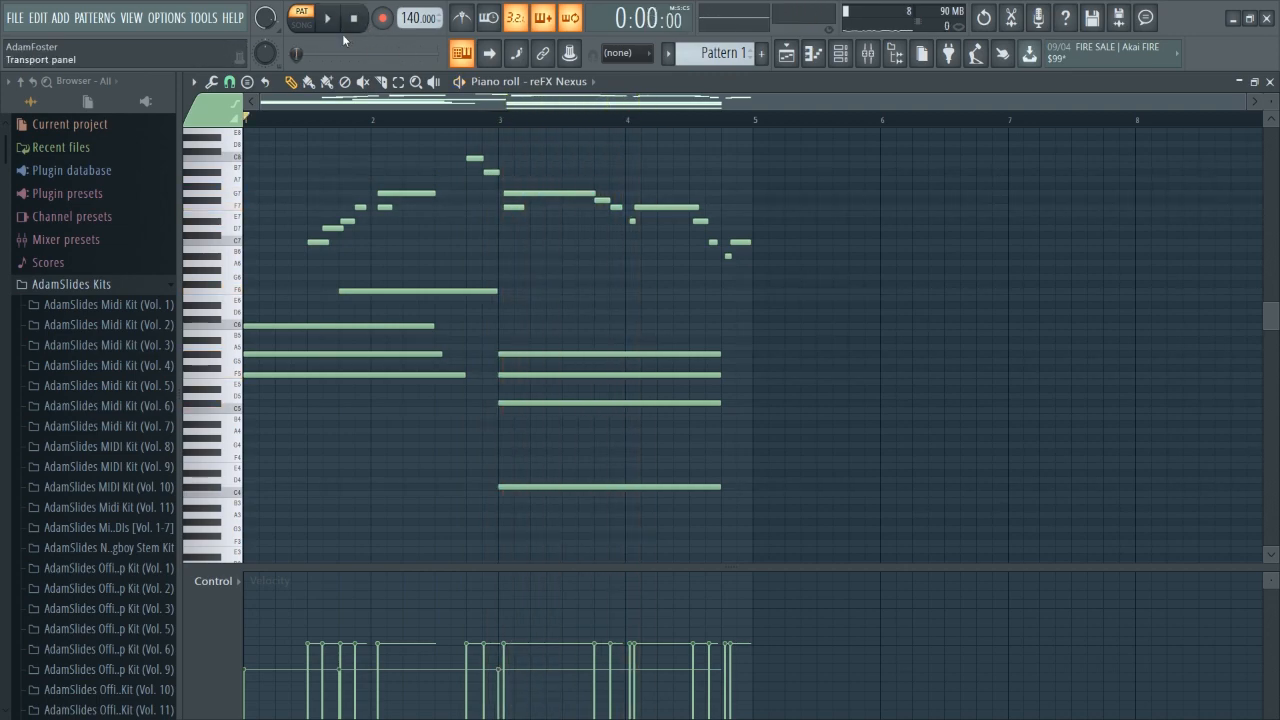
scroll(534, 363, "down", 3)
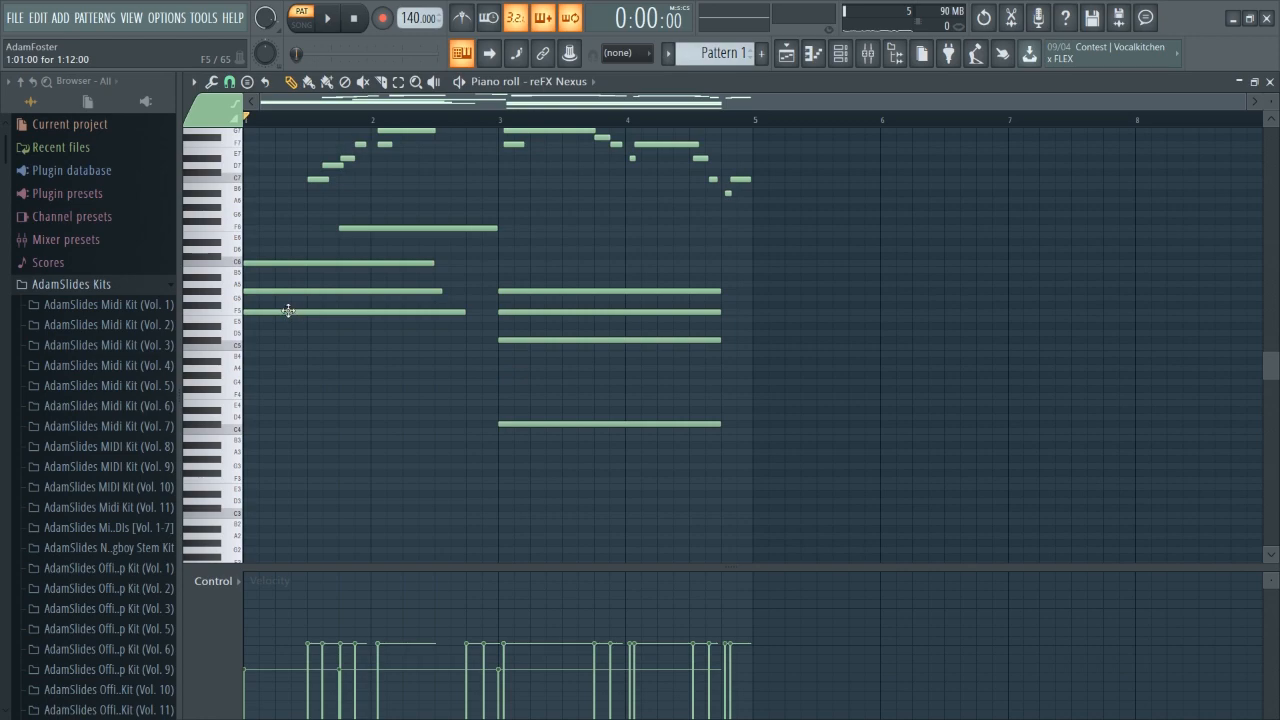
scroll(288, 119, "up", 3)
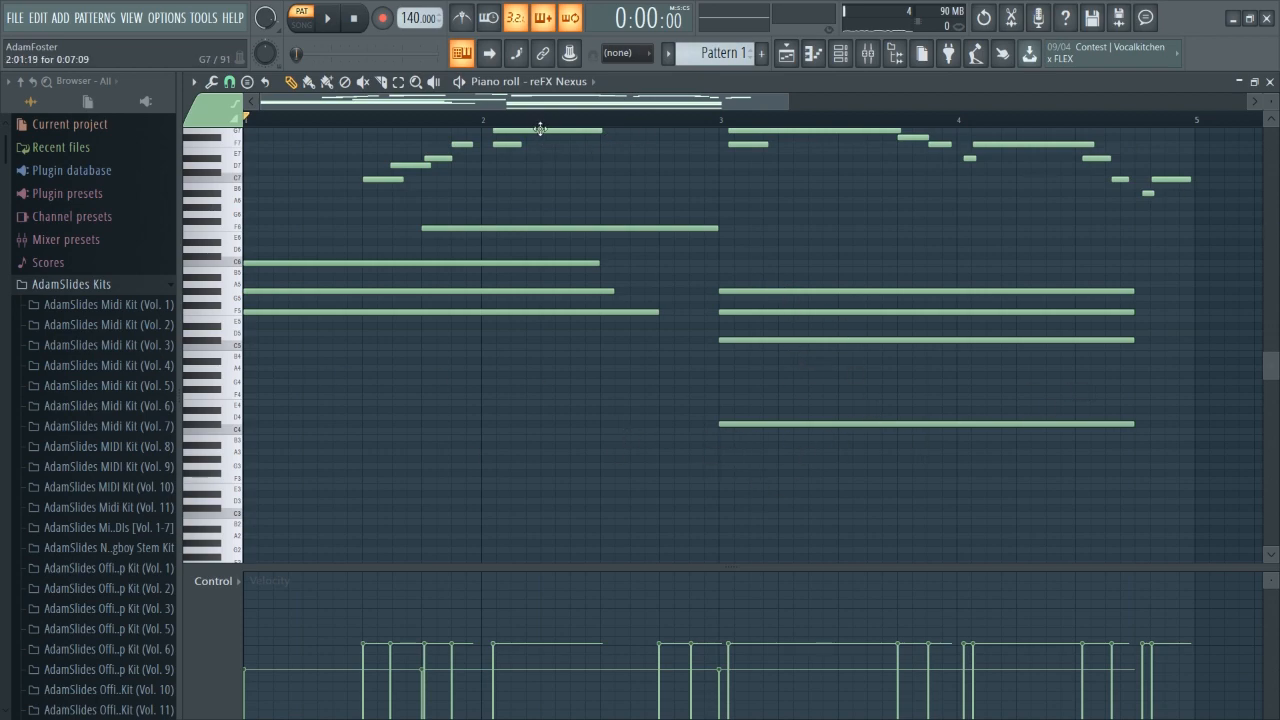
scroll(564, 108, "down", 7)
scroll(614, 266, "up", 7)
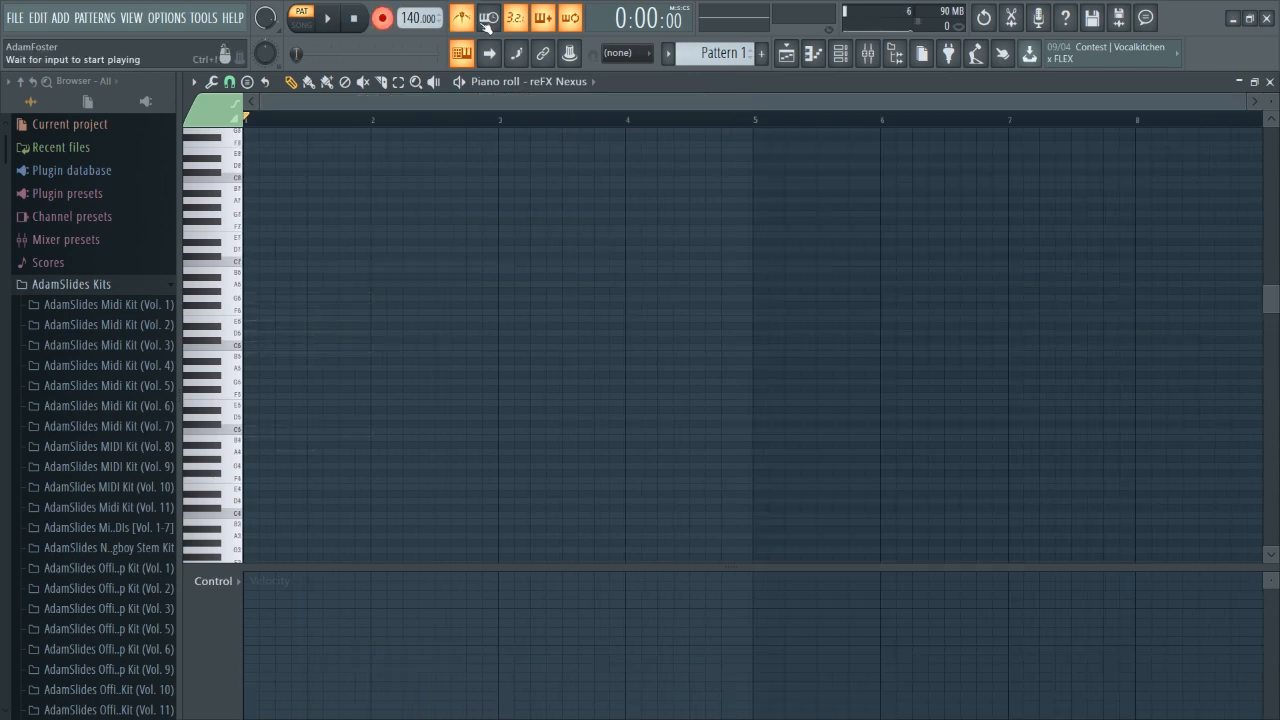
Record a four-chord progression live from the computer keyboard with recording armed, then disarm recording.
left_click(387, 21)
left_click(387, 21)
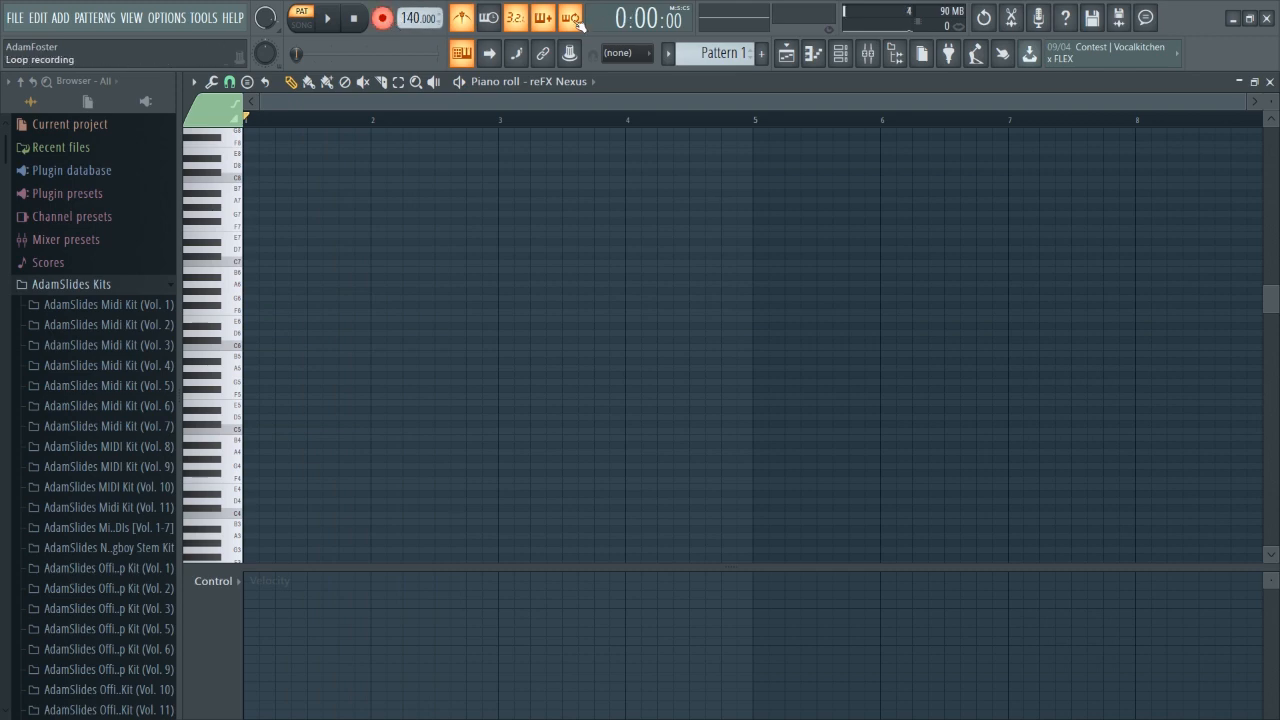
key("space")
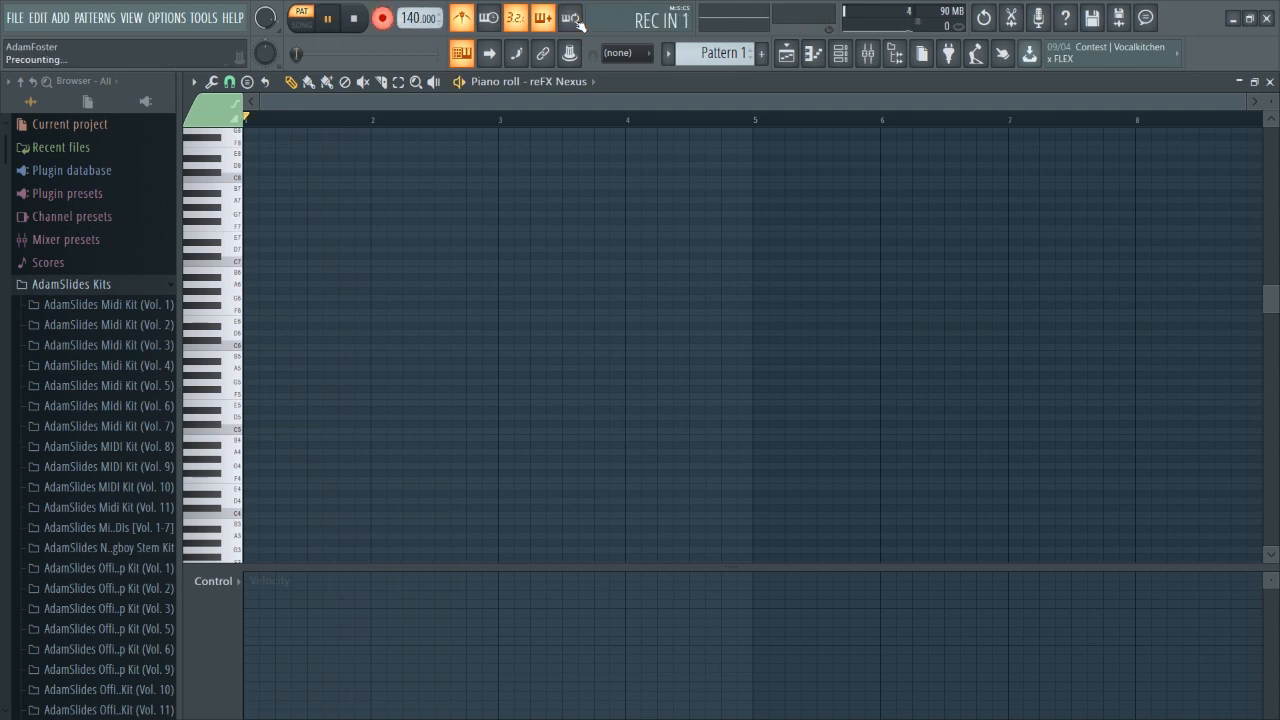
key("q")
key("3")
key("t")
key("z")
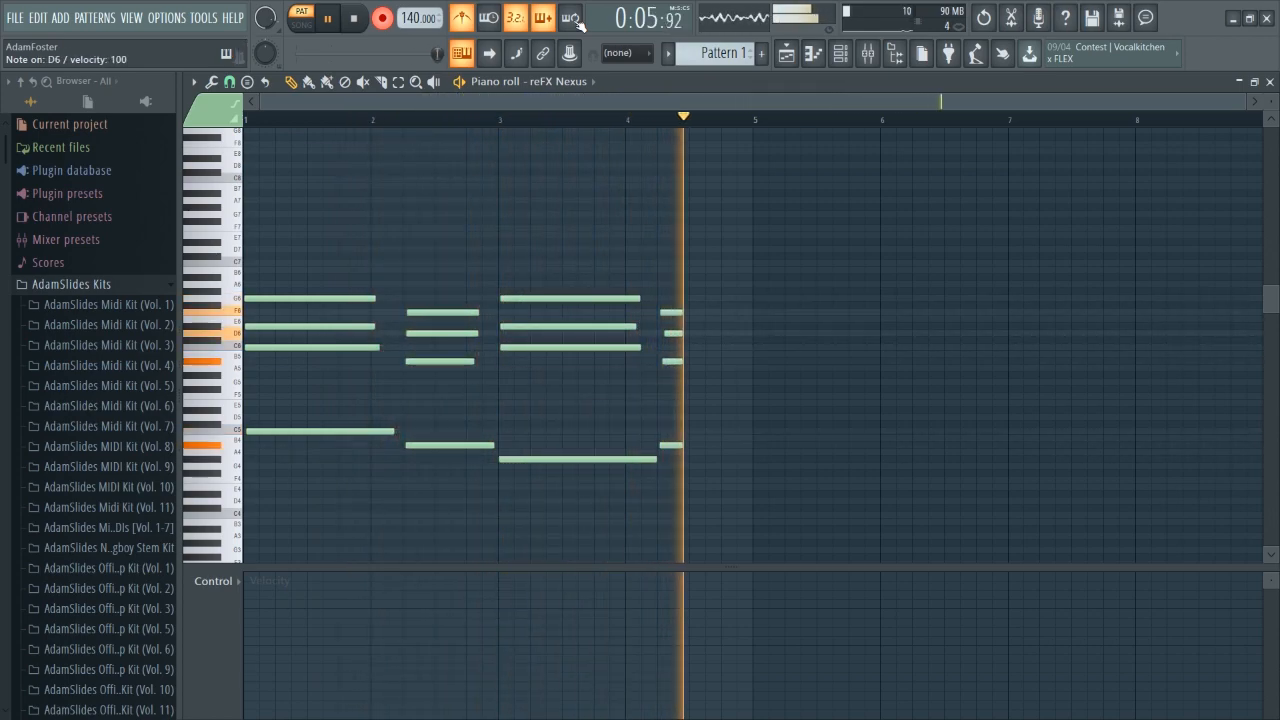
key("space")
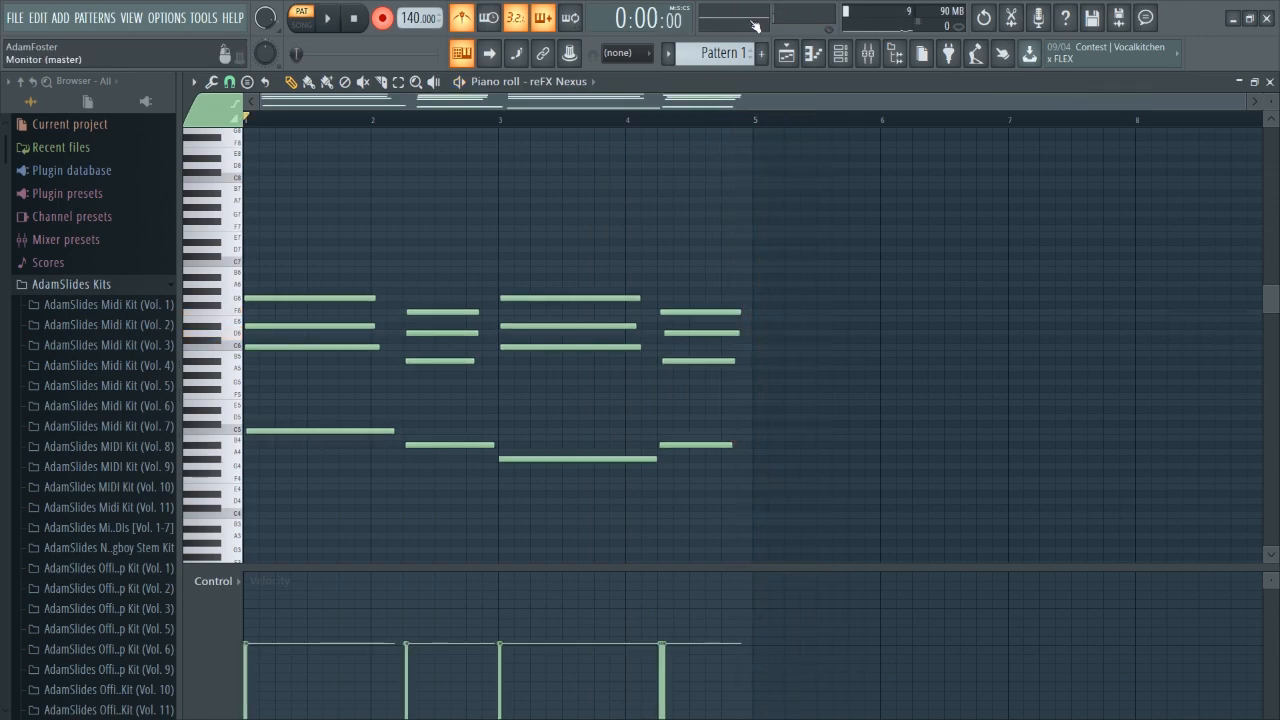
left_click(462, 18)
left_click(383, 19)
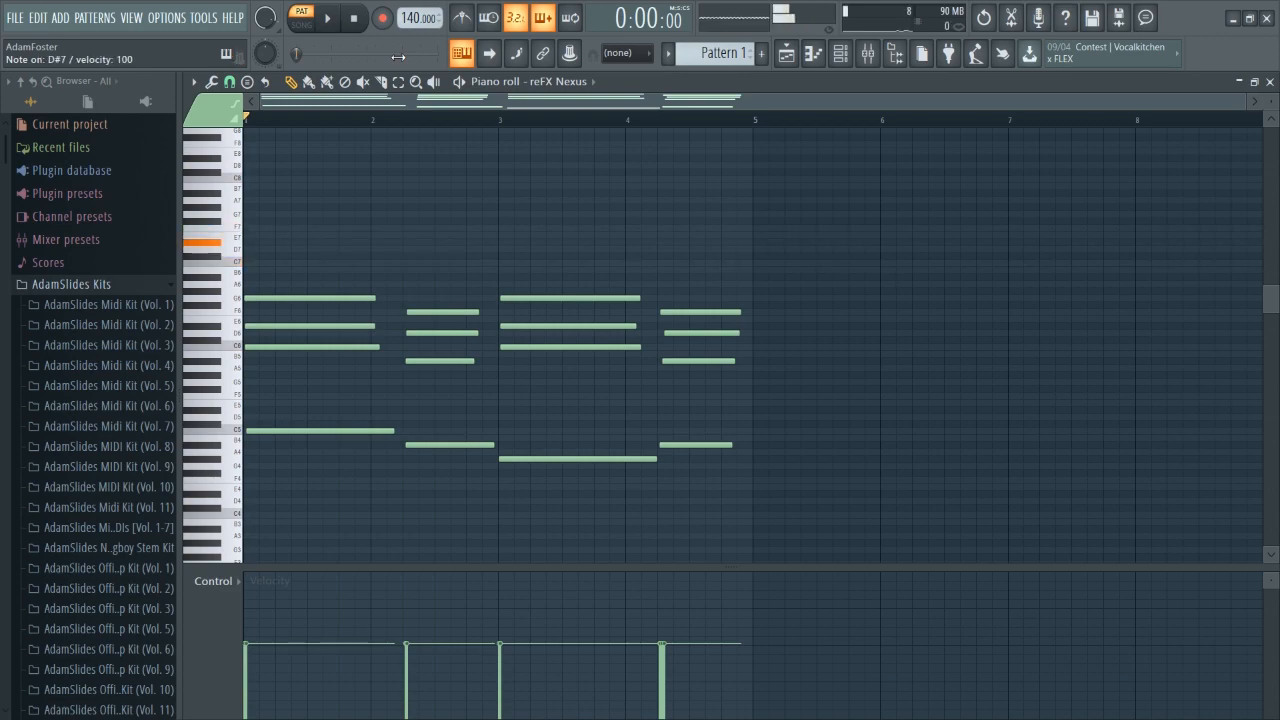
Play the chords, then record a repeating melody live from the computer keyboard above them with recording armed.
key("space")
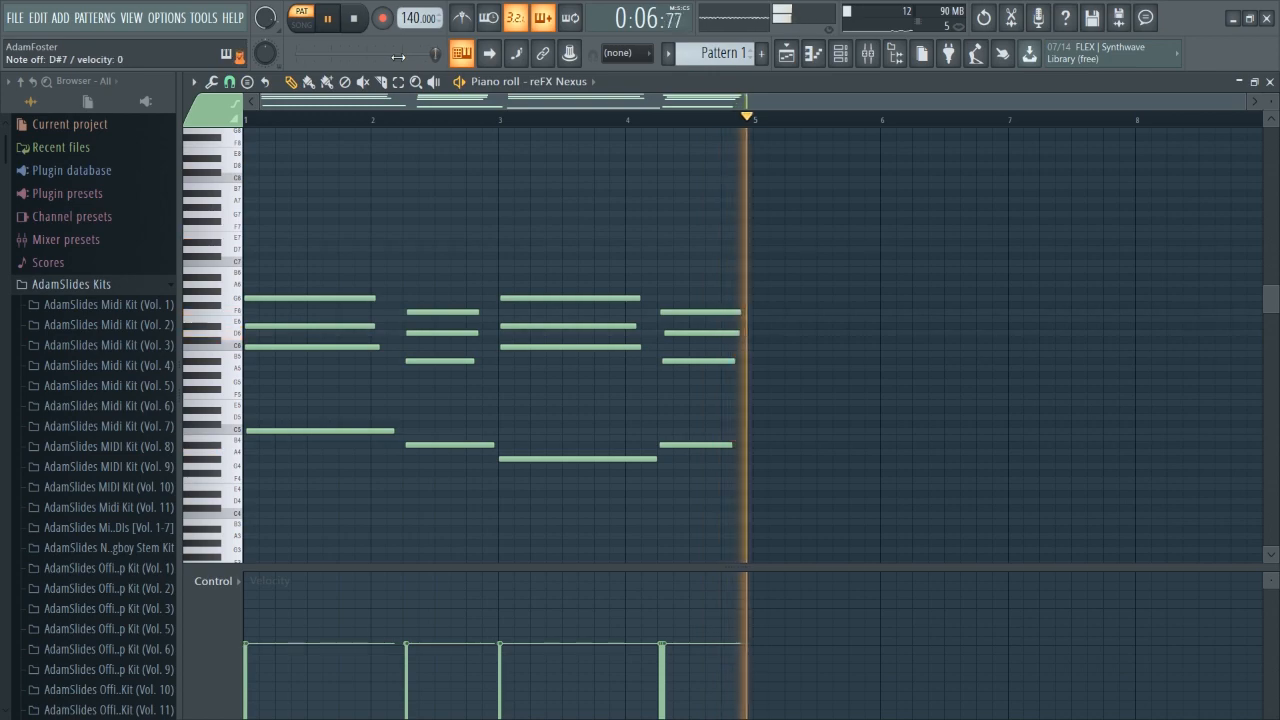
key("space")
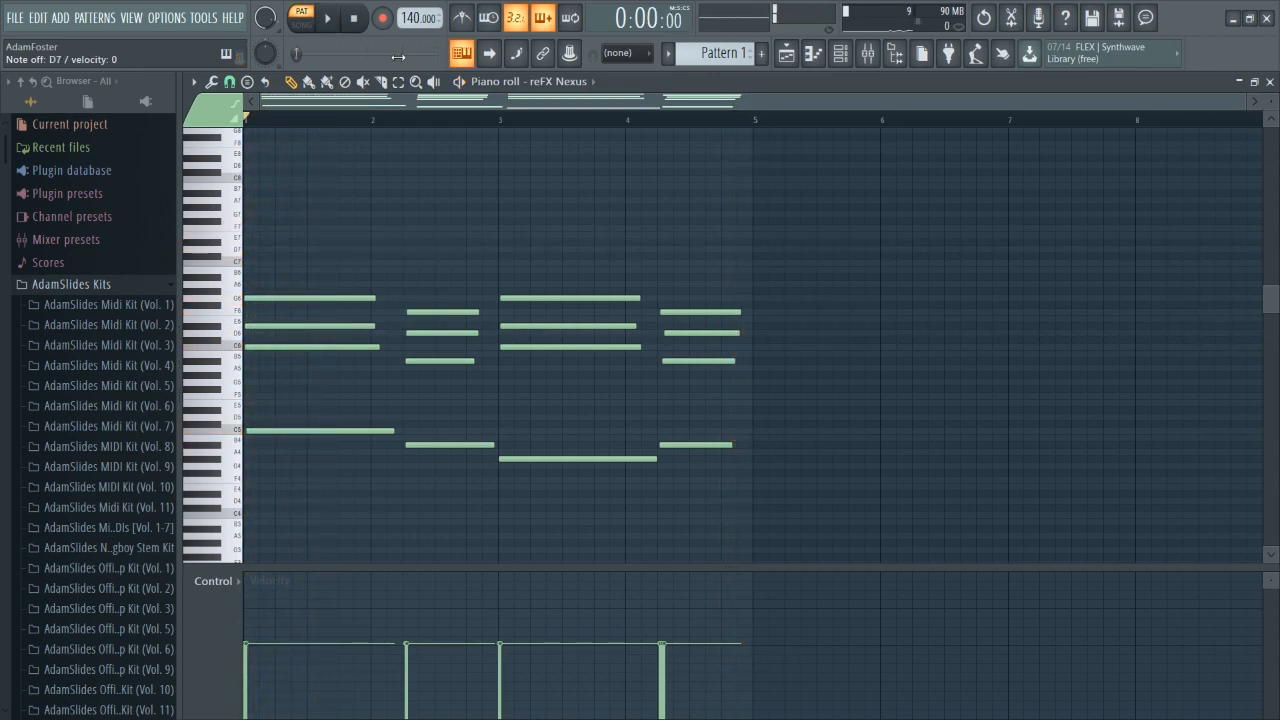
left_click(382, 18)
key("space")
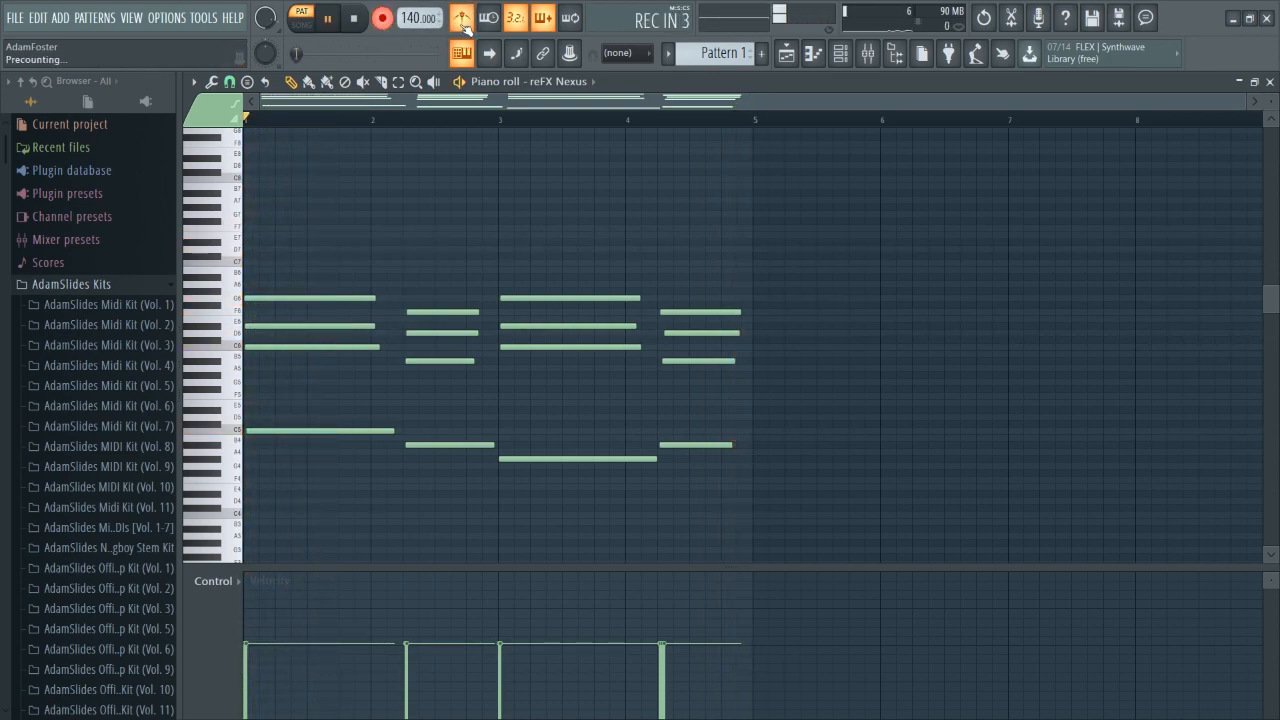
key("bracketleft")
key("0")
key("o")
key("bracketleft")
key("0")
key("o")
key("i")
key("bracketleft")
key("0")
key("o")
key("bracketleft")
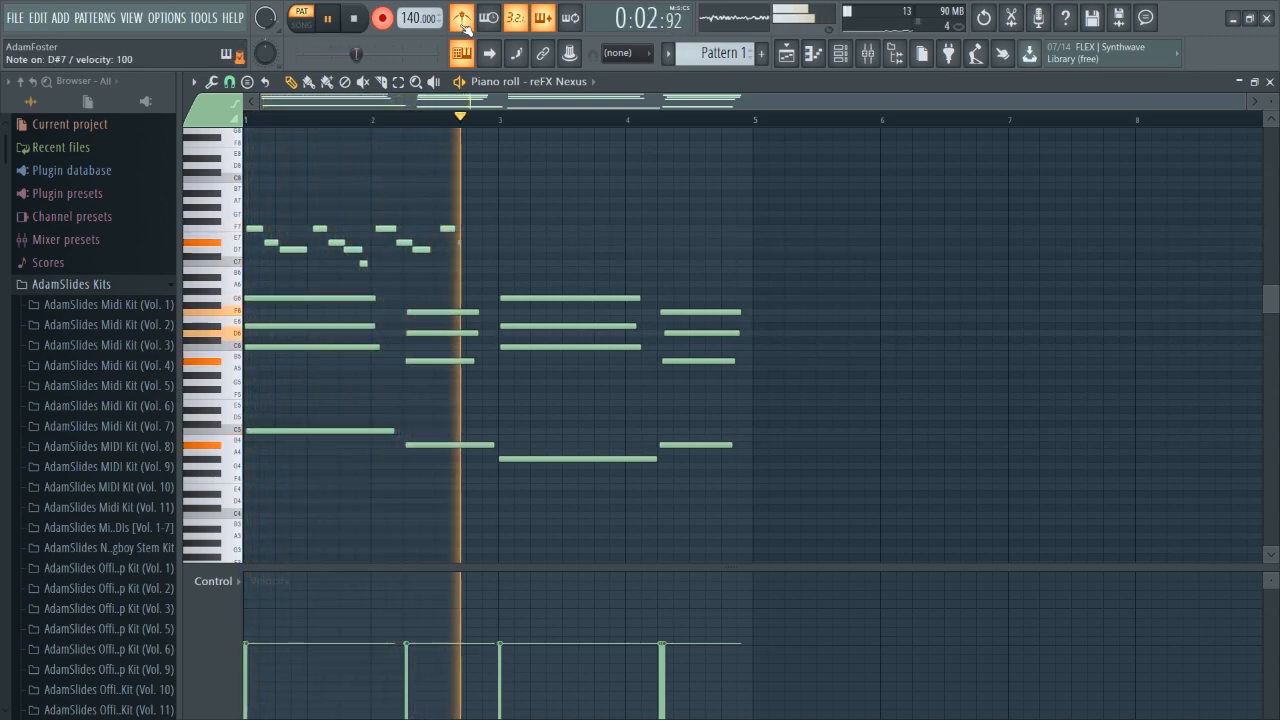
key("0")
key("o")
key("i")
key("bracketleft")
key("0")
key("o")
key("bracketleft")
key("0")
key("o")
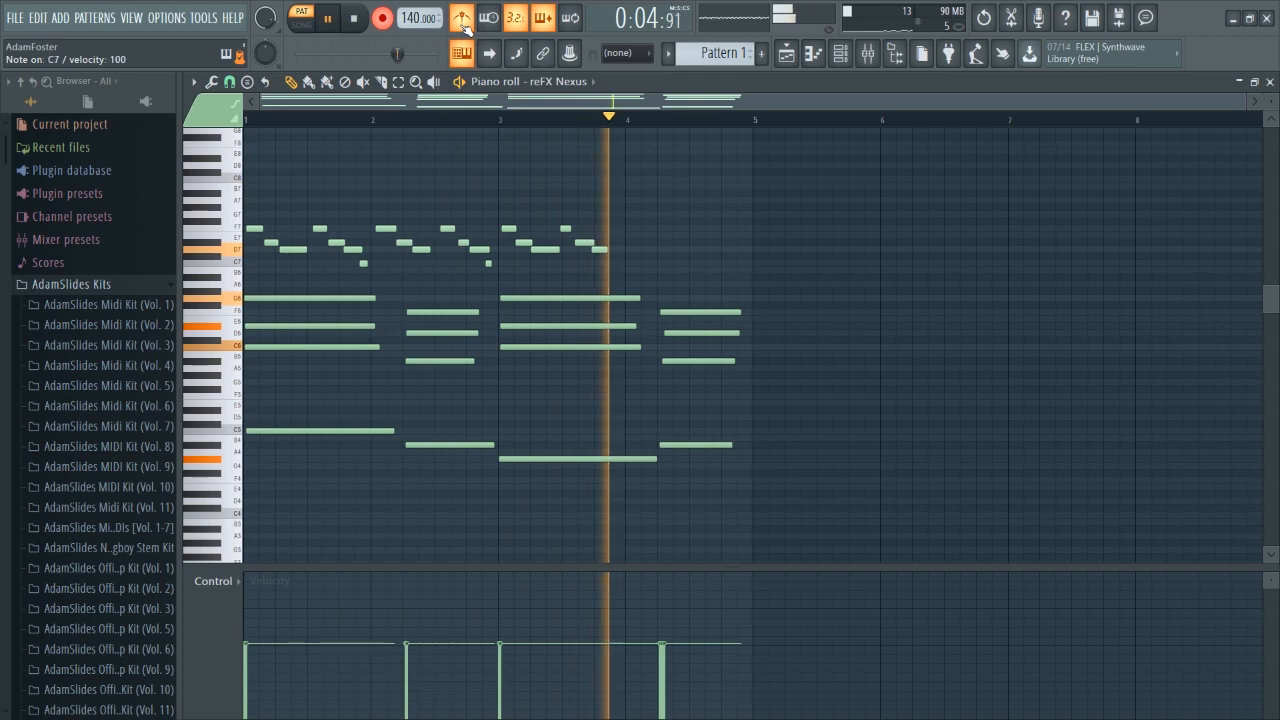
key("i")
key("bracketleft")
key("0")
key("o")
key("bracketleft")
key("0")
key("o")
key("i")
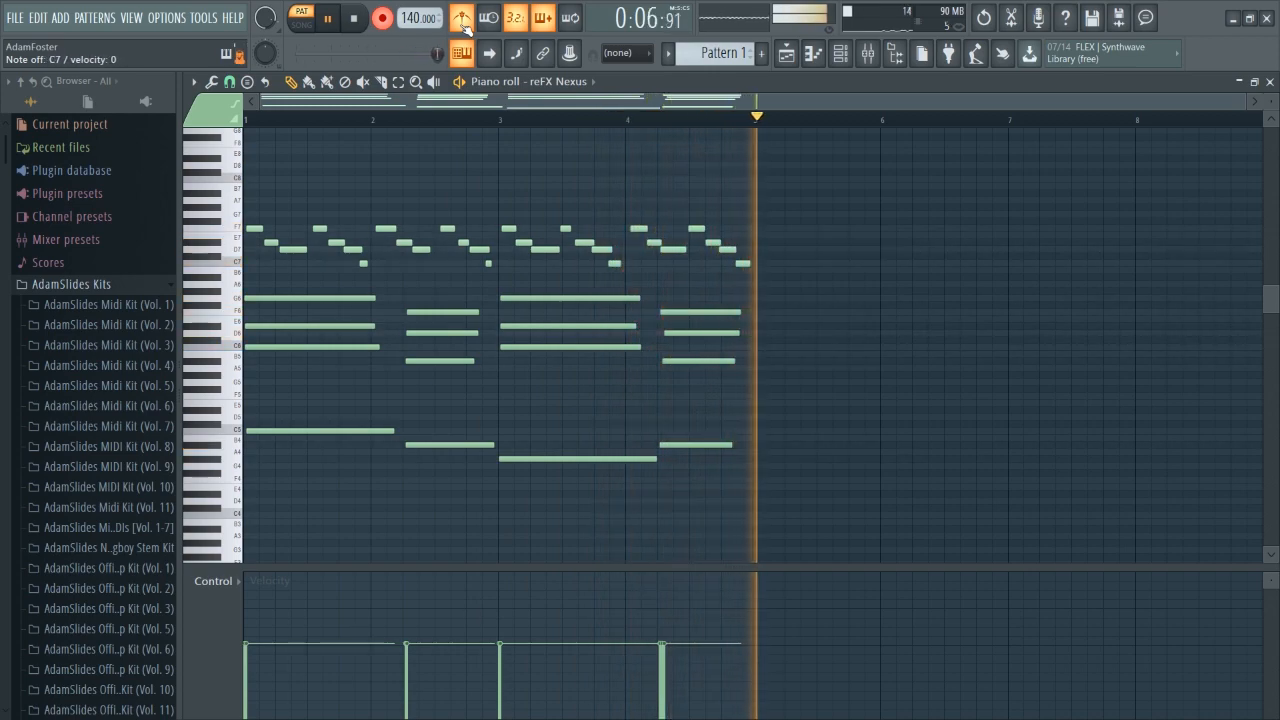
key("space")
key("space")
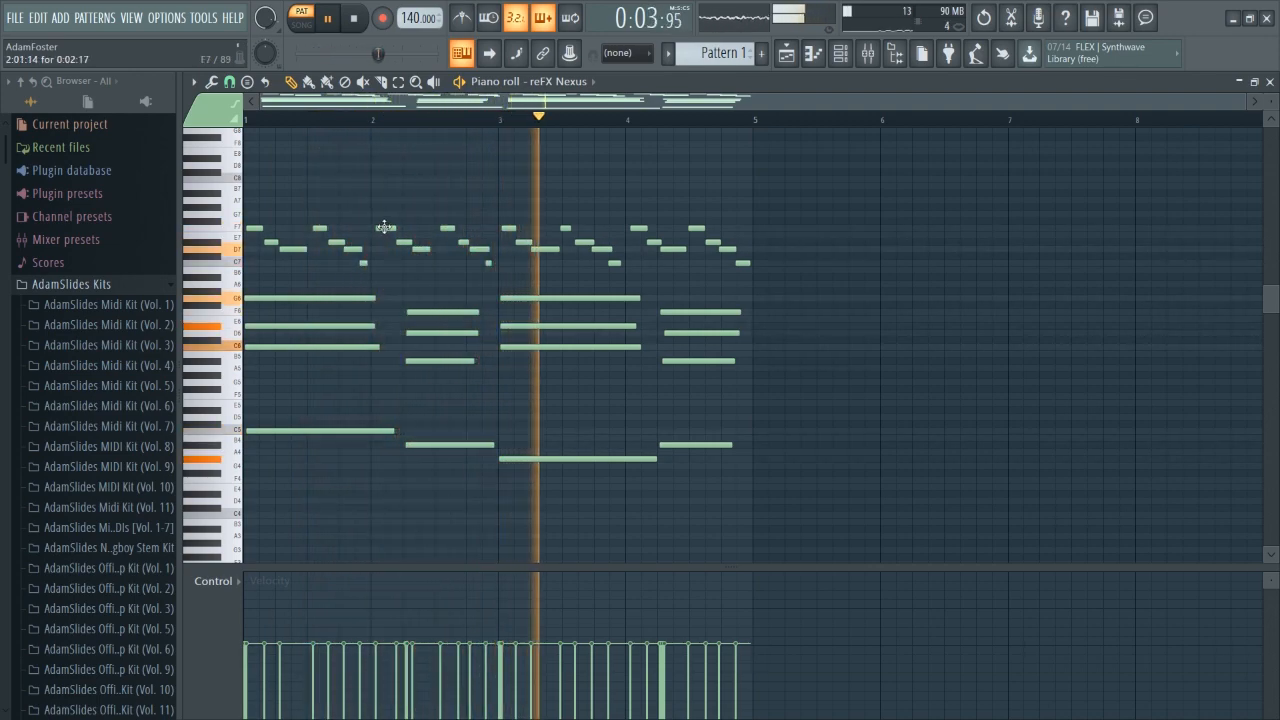
Transpose all notes in the pattern down three semitones and play the result.
key("space")
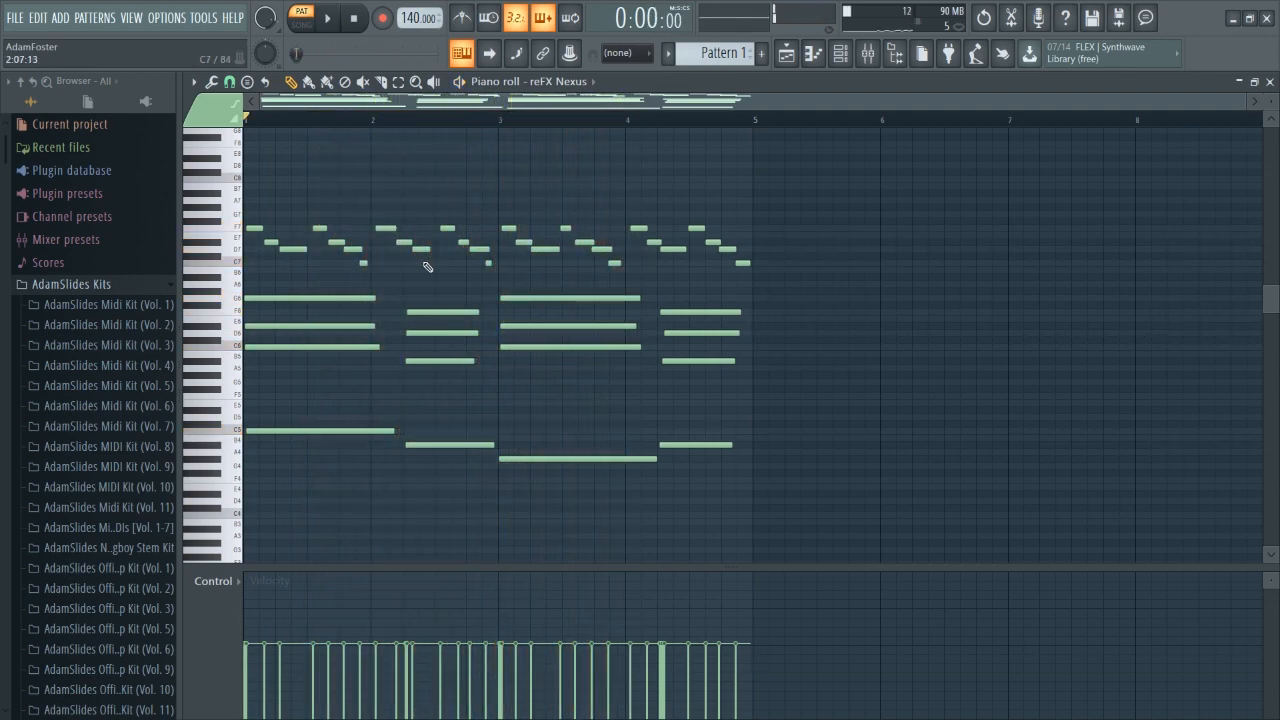
key("Down")
key("Down")
key("Down")
key("Down")
key("Down")
key("Down")
key("Down")
key("Down")
key("space")
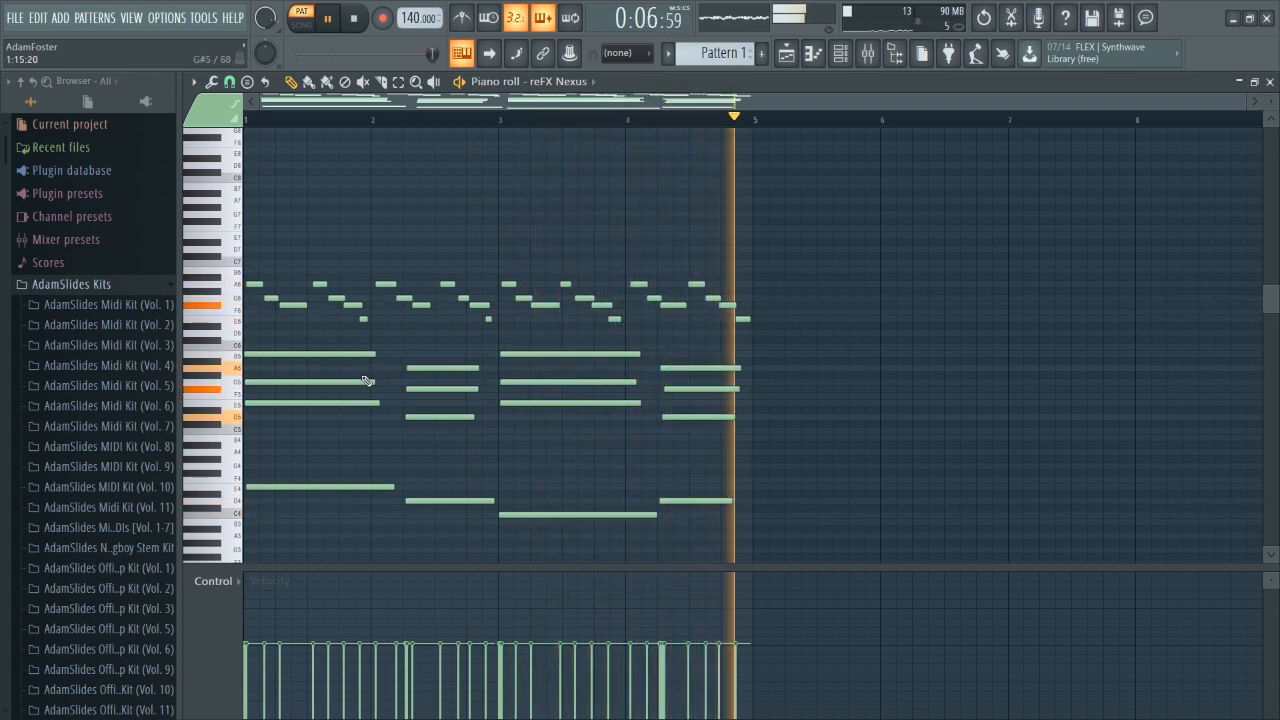
key("space")
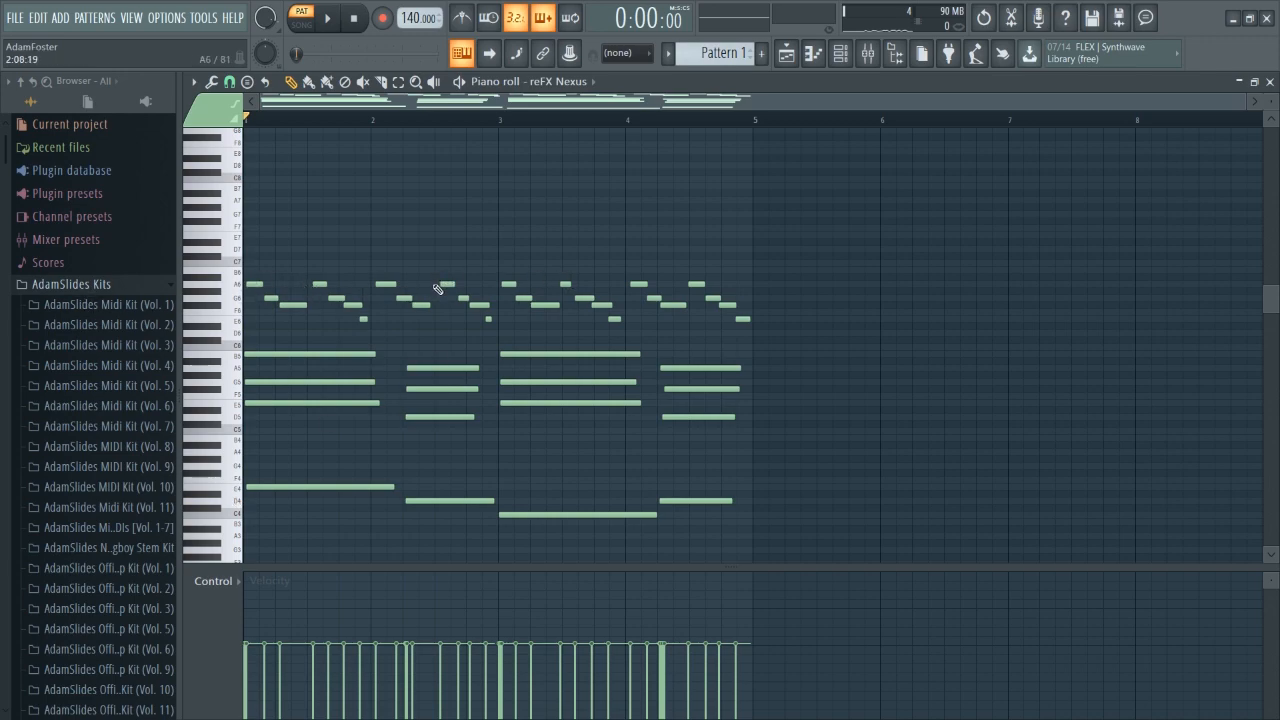
Clear all notes from the pattern.
scroll(283, 133, "up", 3)
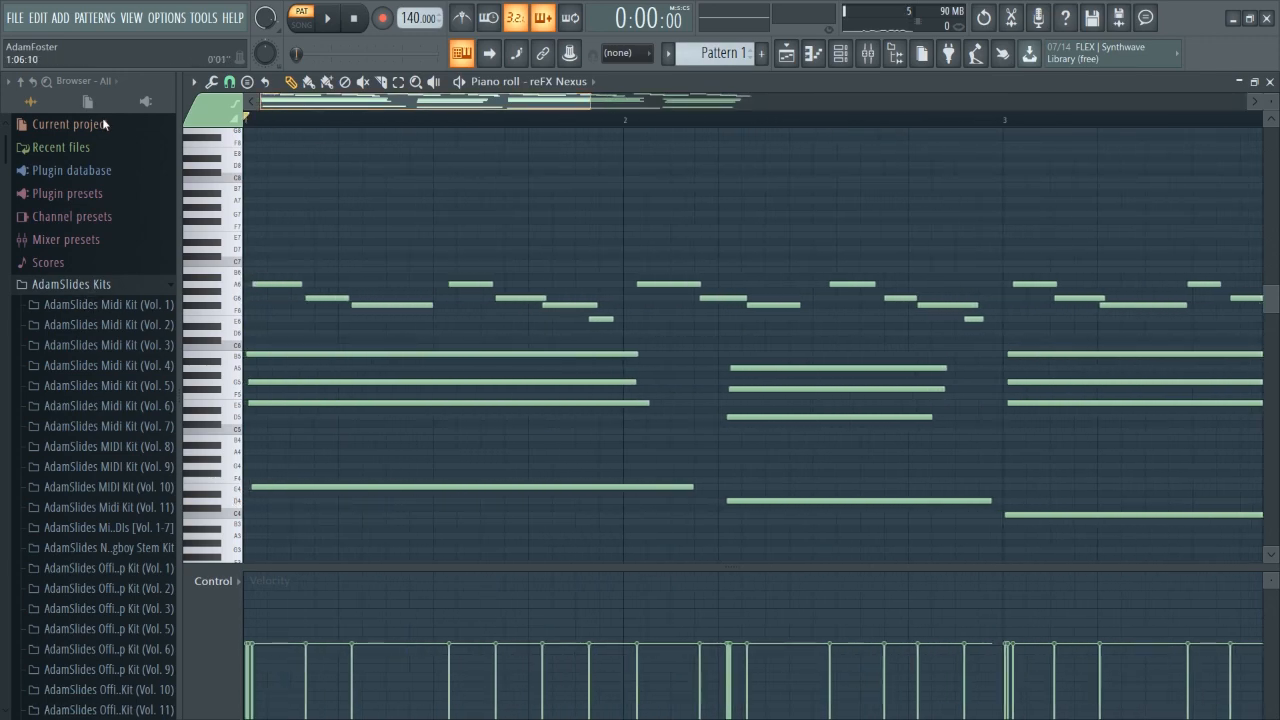
scroll(283, 133, "down", 2)
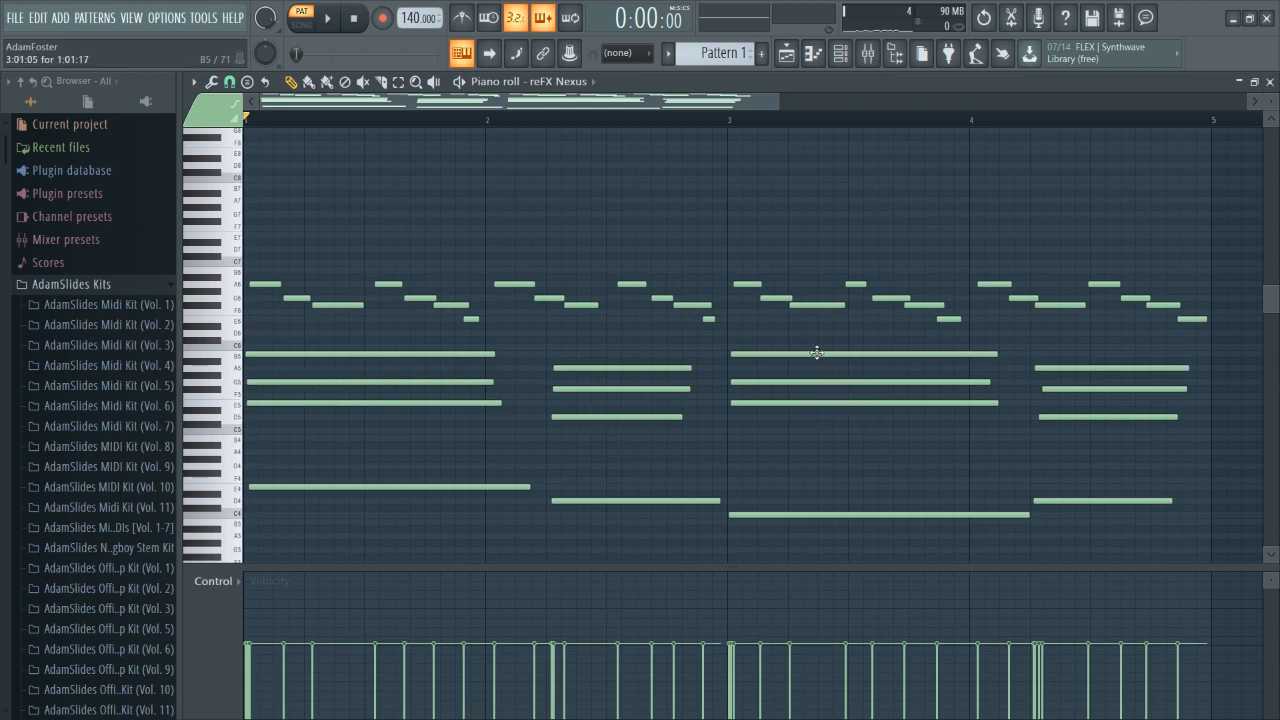
left_click_drag(256, 494, 246, 488)
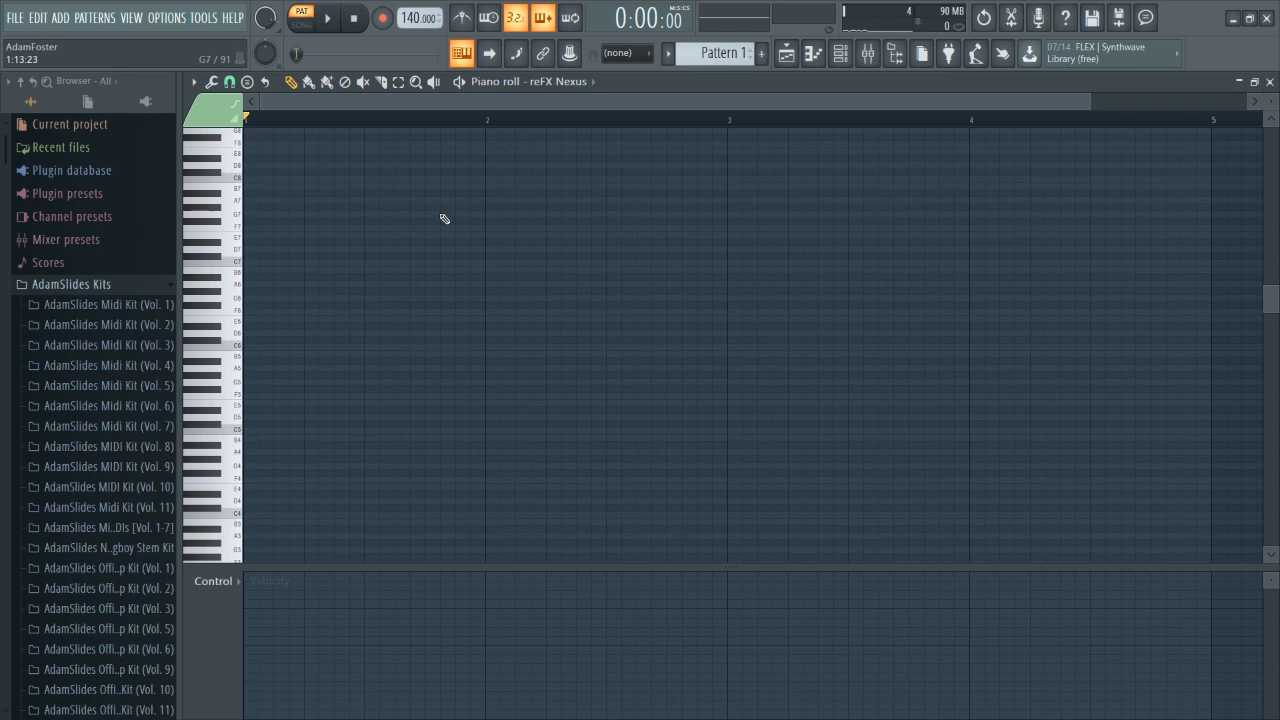
Rehearse a chord progression on the computer keyboard without recording.
key("o")
key("9")
key("i")
key("t")
key("5")
key("r")
key("w")
key("q")
key("w")
key("q")
key("q")
key("w")
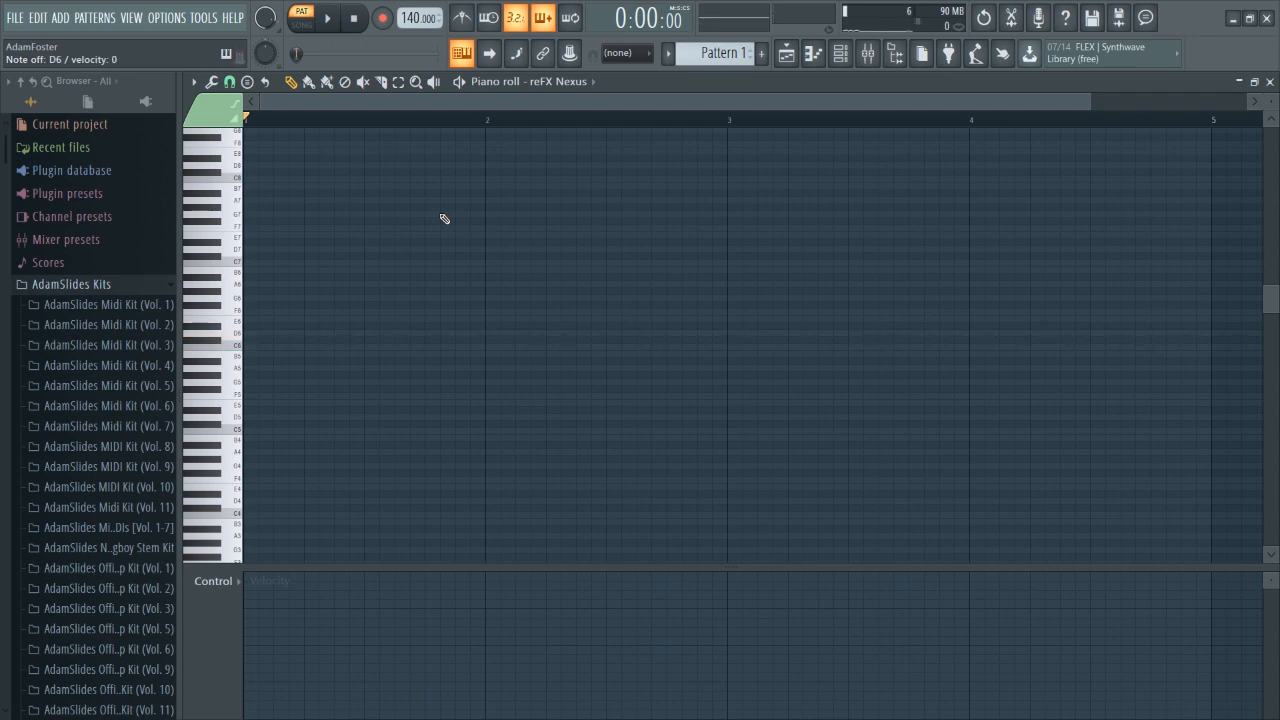
key("o")
key("9")
key("i")
key("t")
key("5")
key("r")
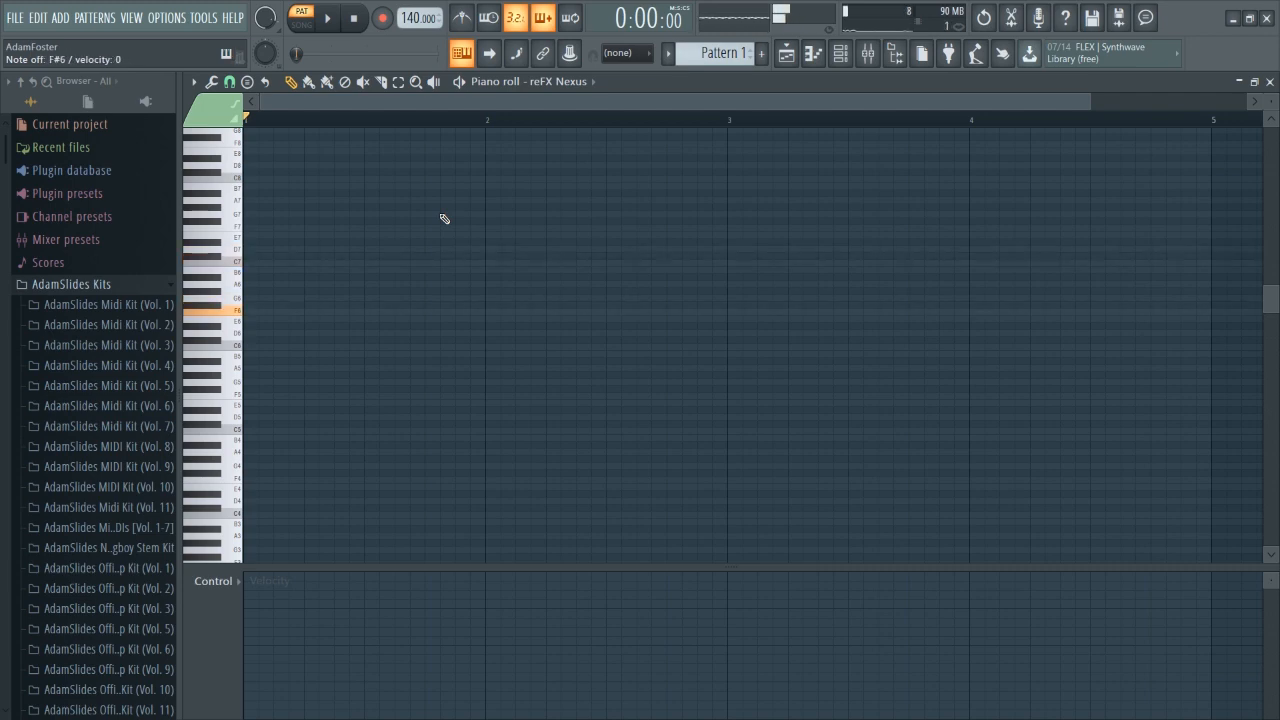
key("t")
key("5")
key("r")
key("3")
key("r")
key("5")
key("3")
key("r")
key("q")
key("j")
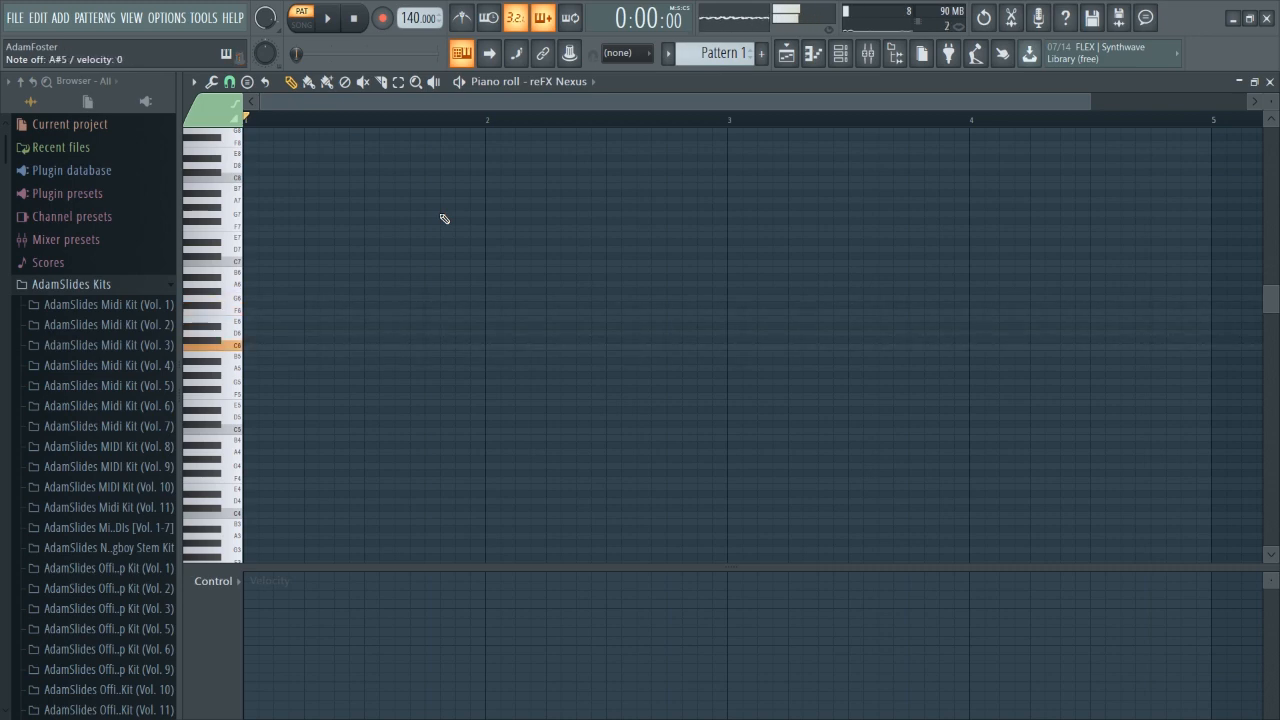
key("b")
key("j")
key("q")
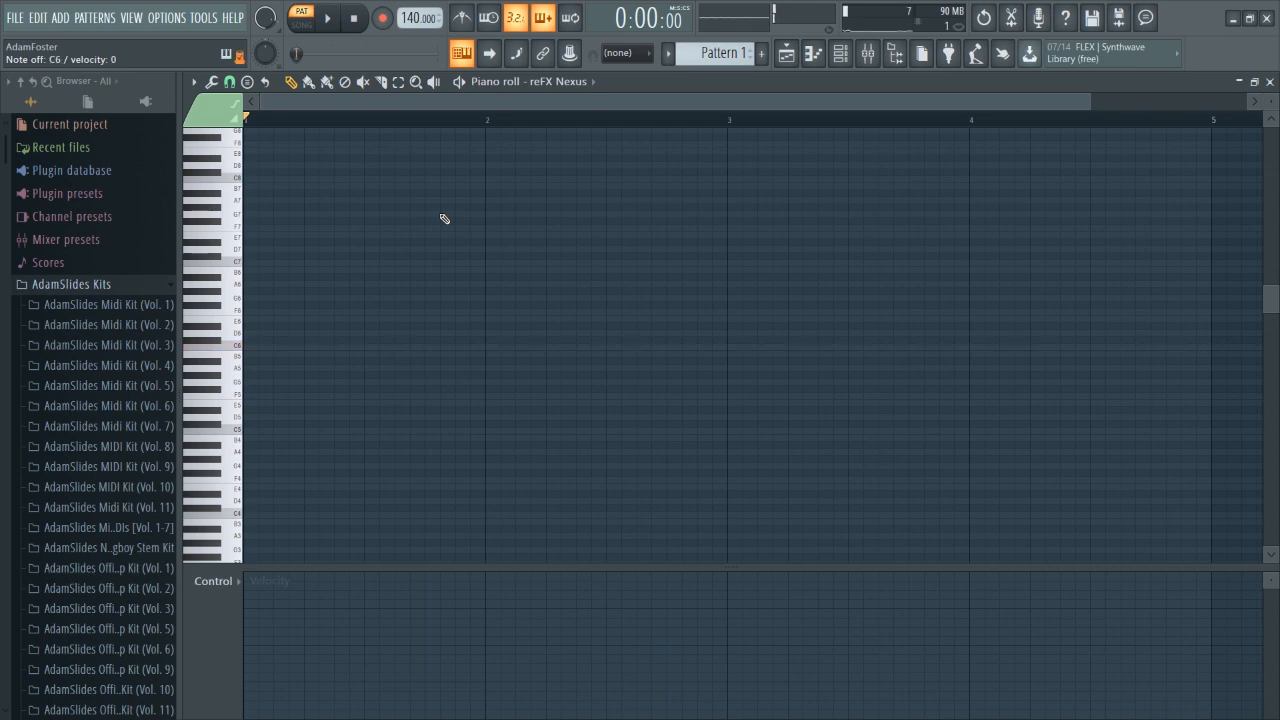
Record a new chord progression with bass notes live from the computer keyboard after the precount.
left_click(329, 18)
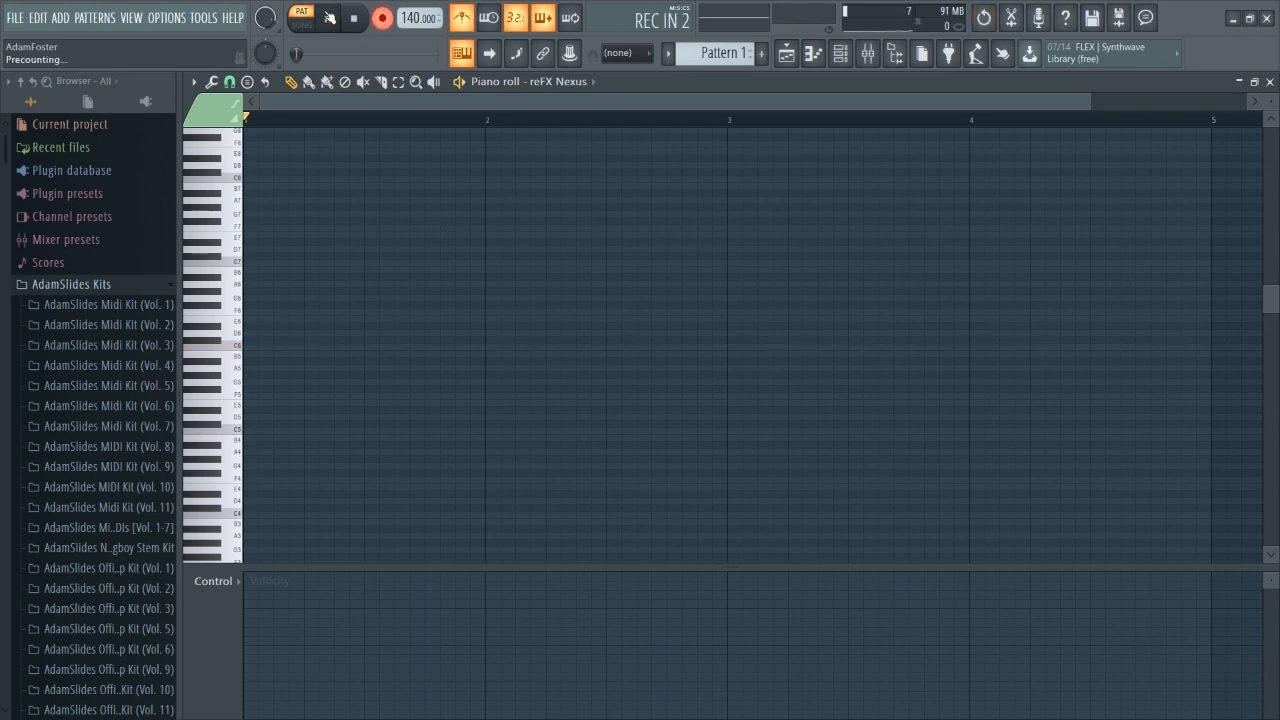
key("d")
key("j")
key("6")
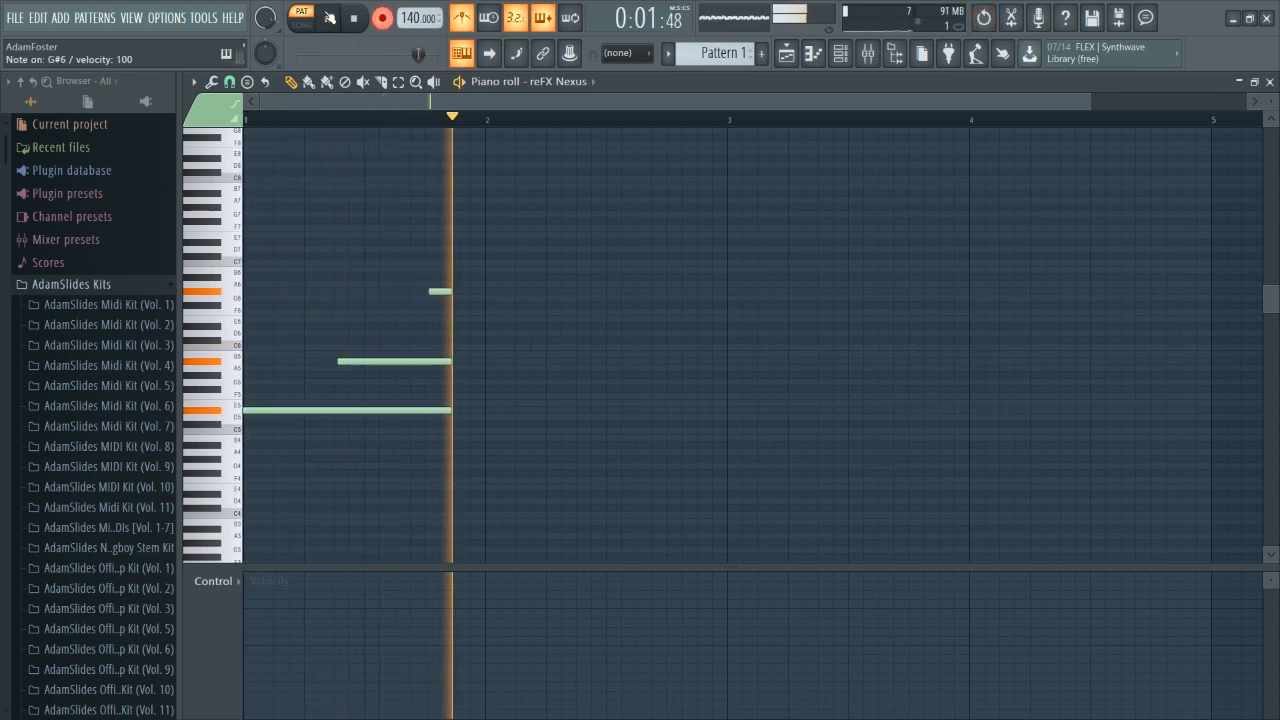
key("5")
key("7")
key("s")
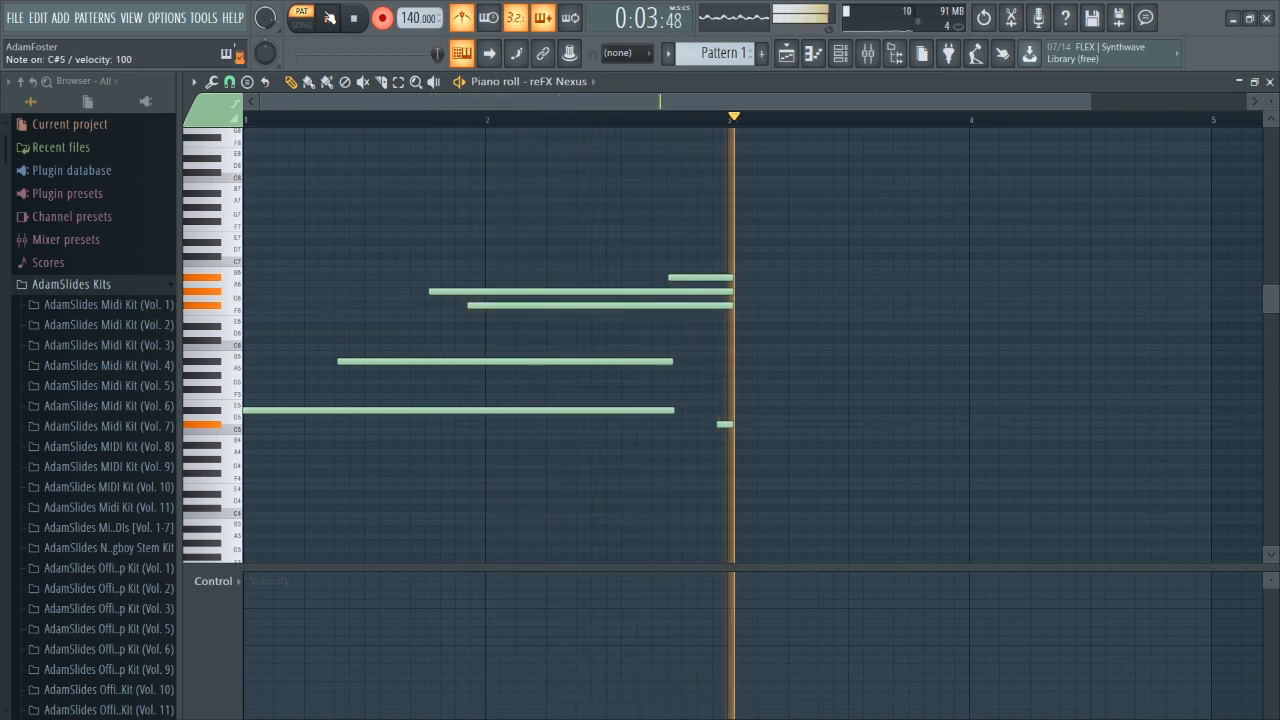
key("j")
key("7")
key("6")
key("5")
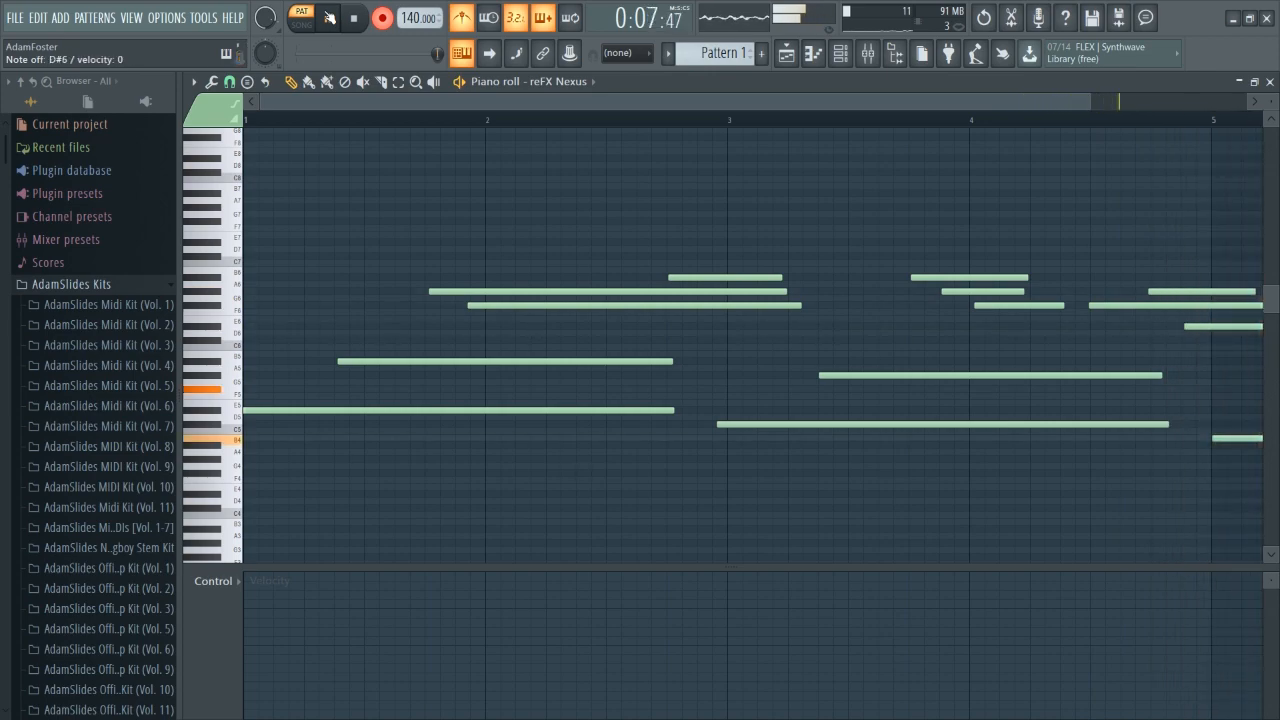
key("2")
key("3")
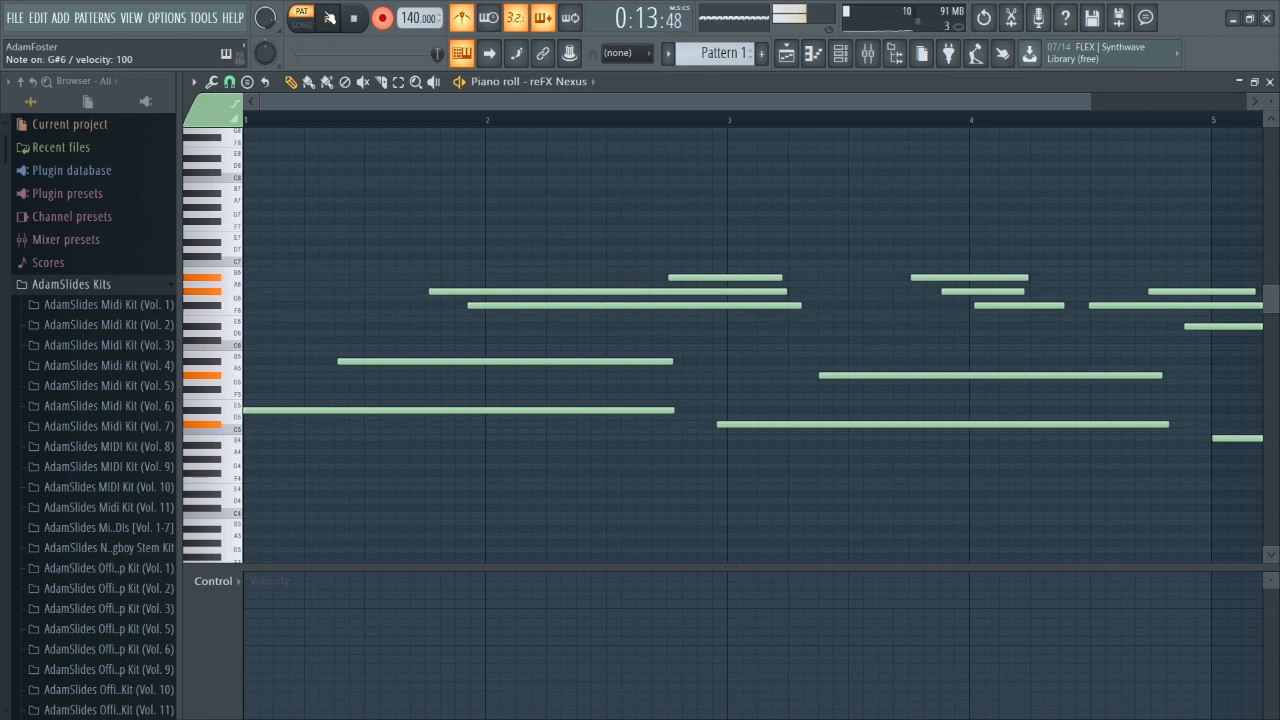
key("space")
Record a descending melody over the new chords, then cut all notes out of the pattern.
left_click(384, 19)
left_click(385, 21)
key("space")
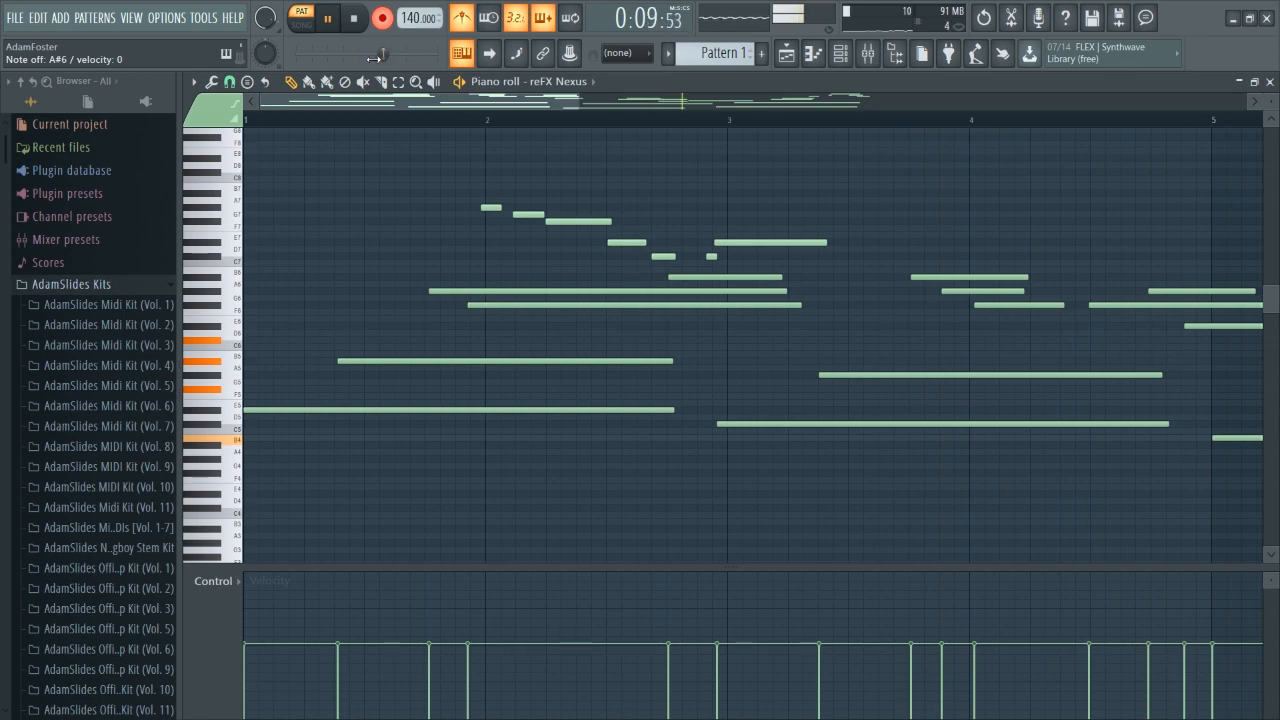
scroll(530, 124, "down", 1)
scroll(635, 243, "up", 3)
key("space")
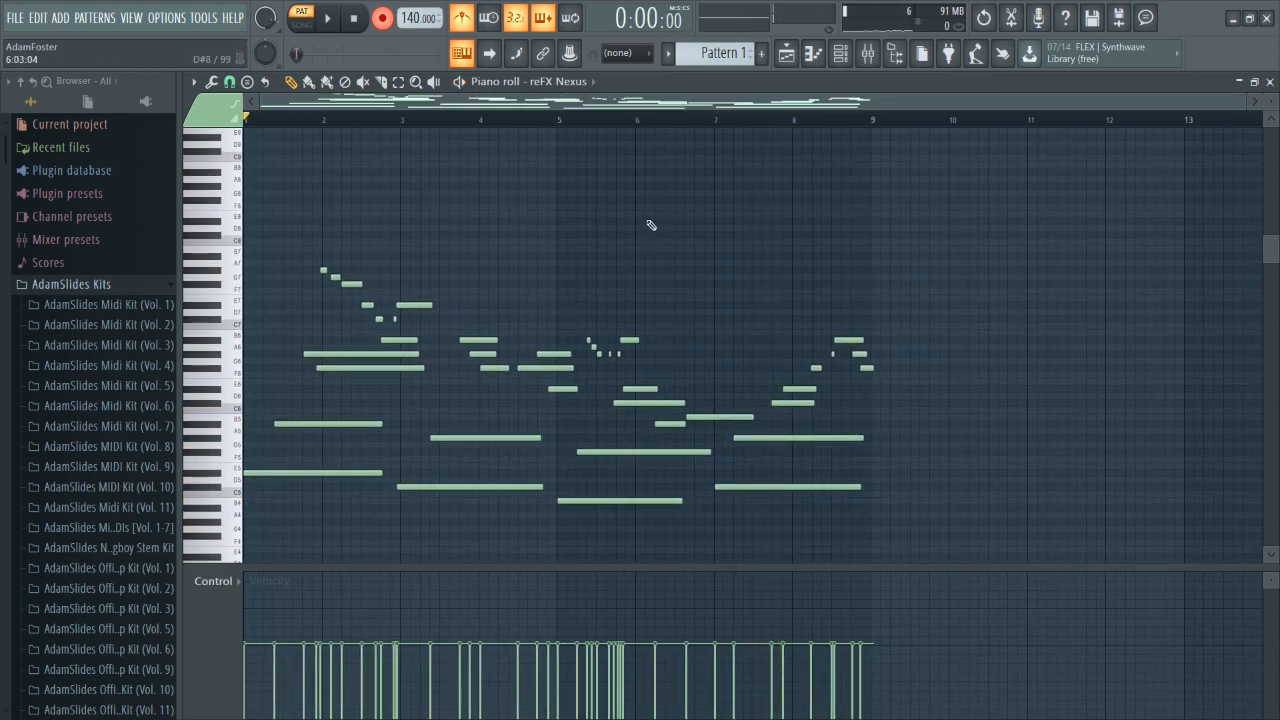
key("ctrl+x")
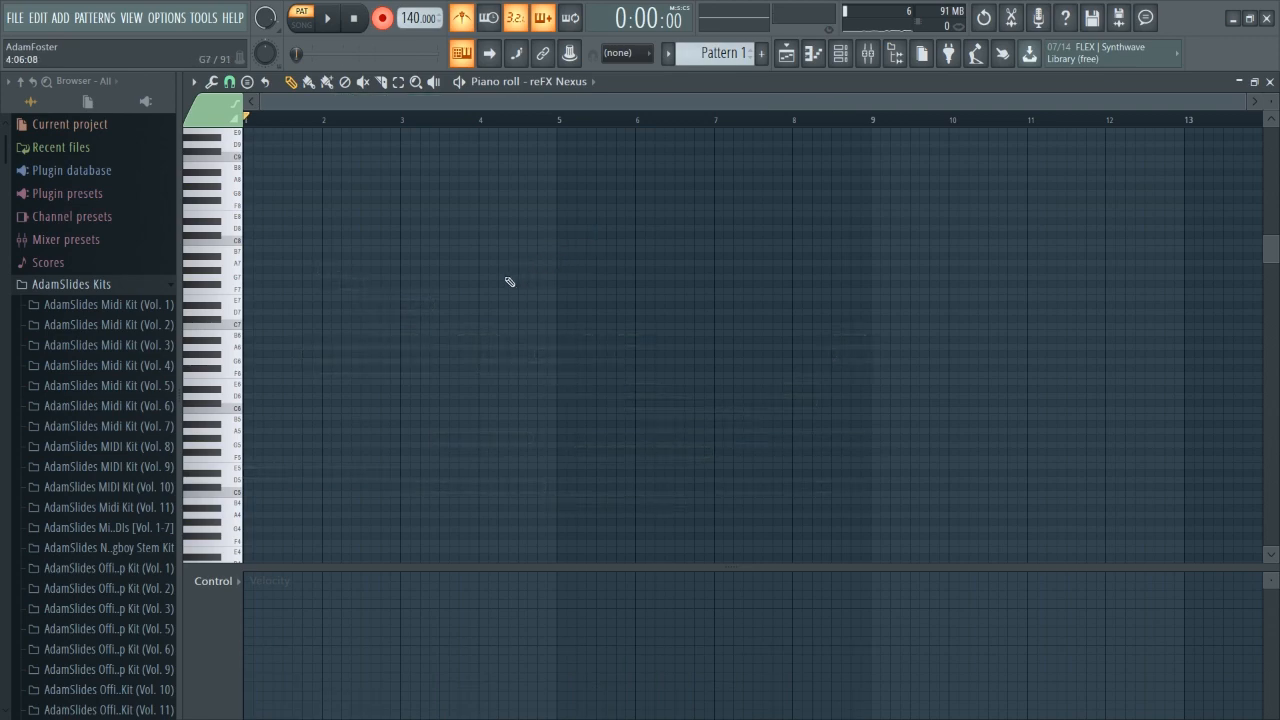